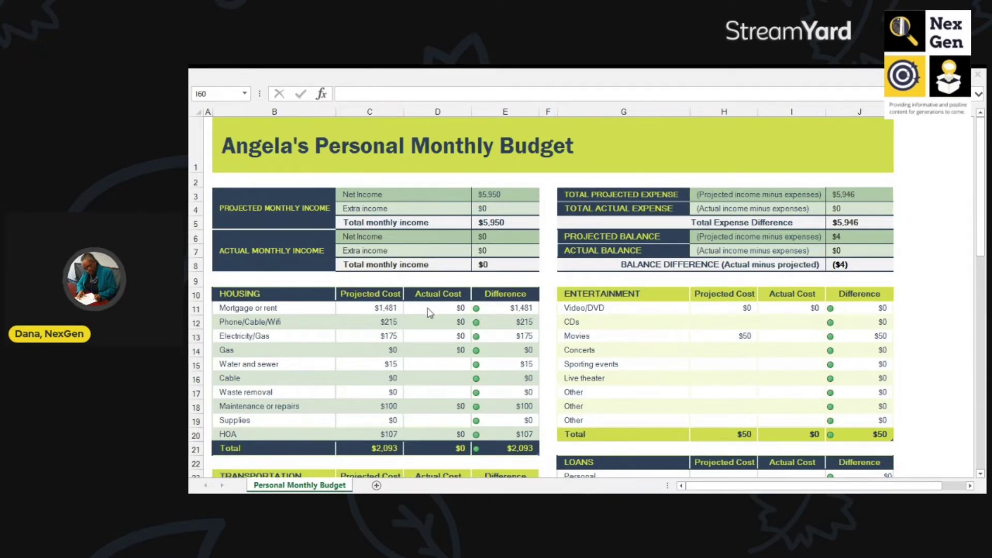
# Enter 5492 as January actual net income in E6 and 350 as extra income in E7.
pyautogui.click(493, 236)
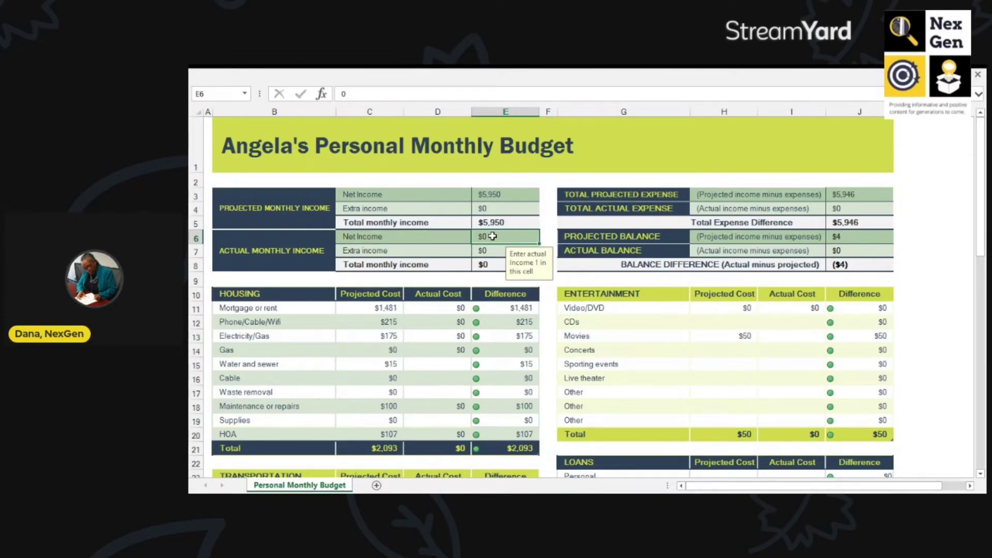
pyautogui.write('54')
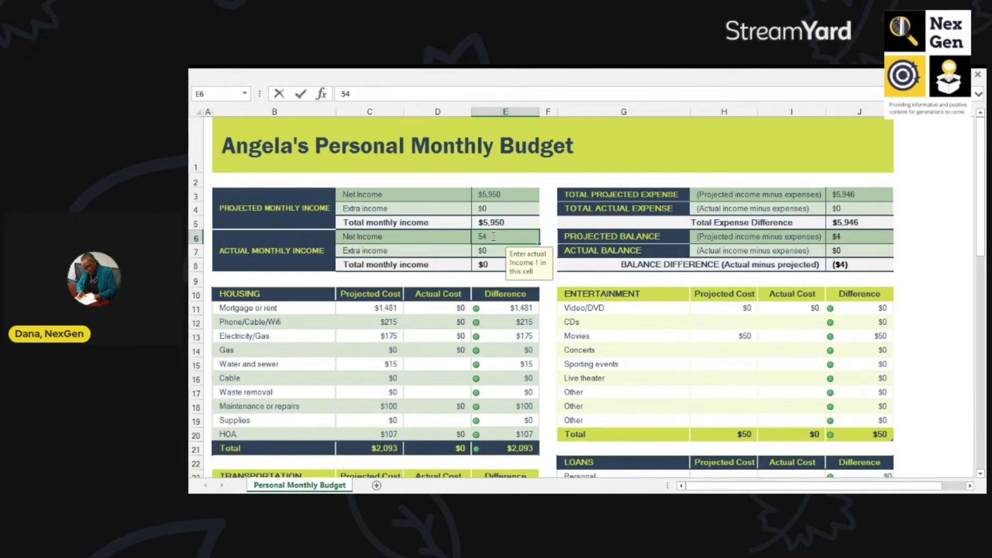
pyautogui.write('9')
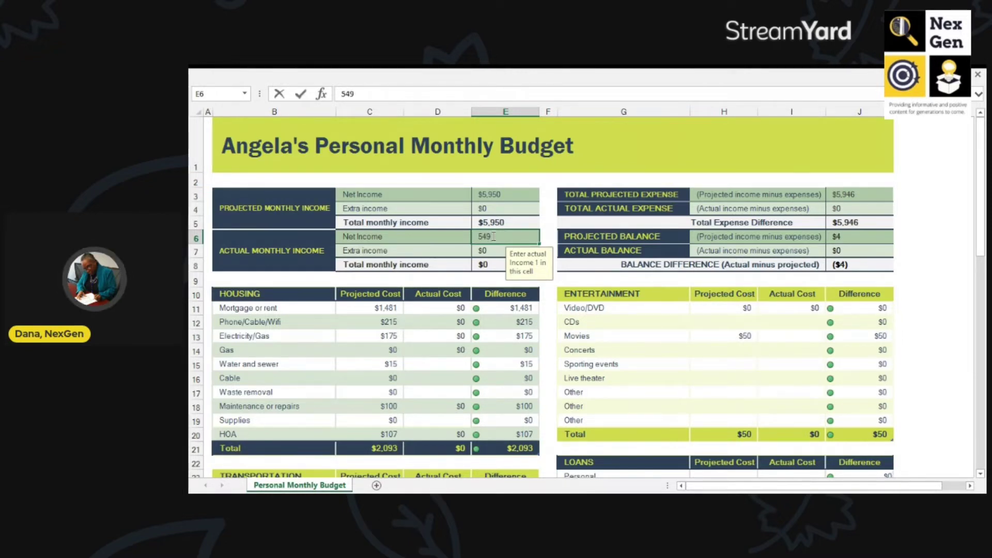
pyautogui.write('2')
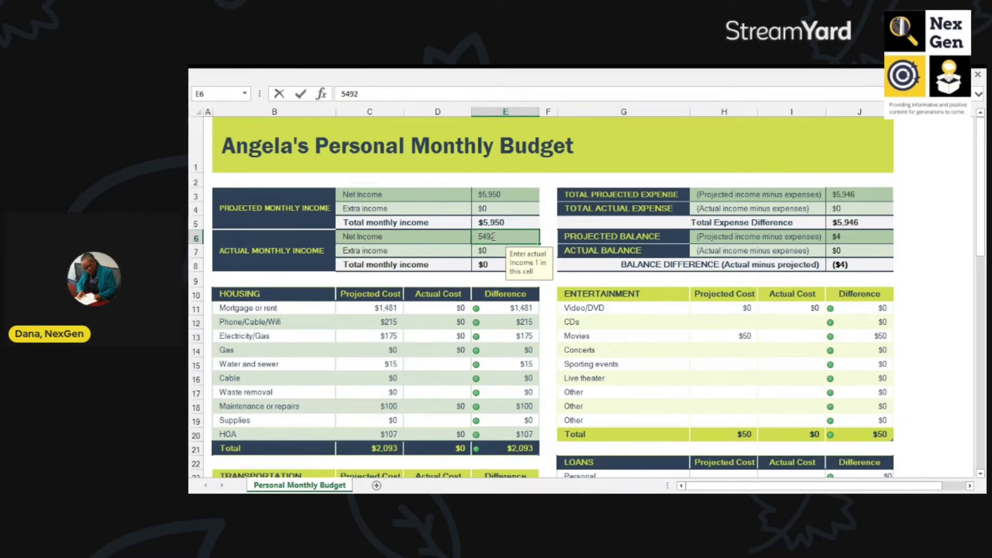
pyautogui.press('Return')
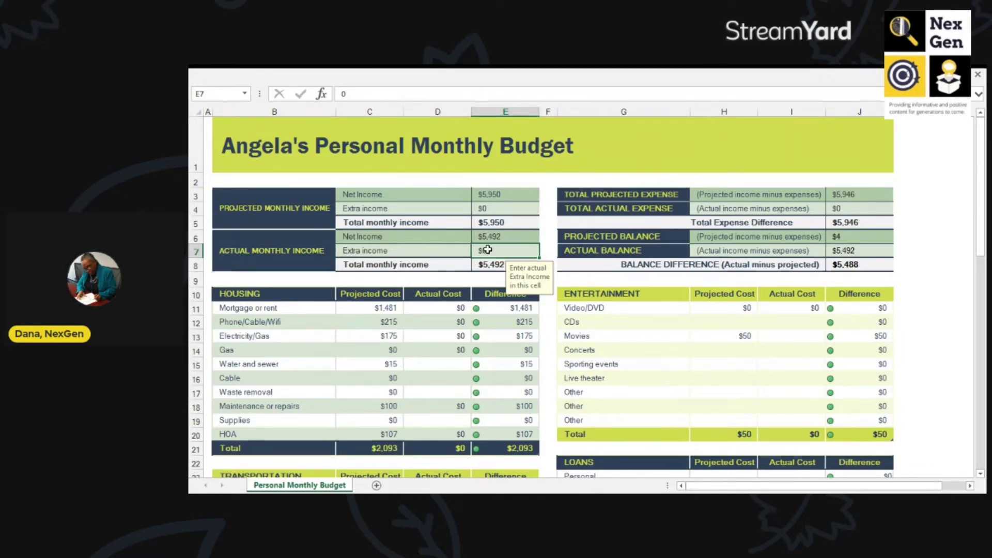
pyautogui.write('350')
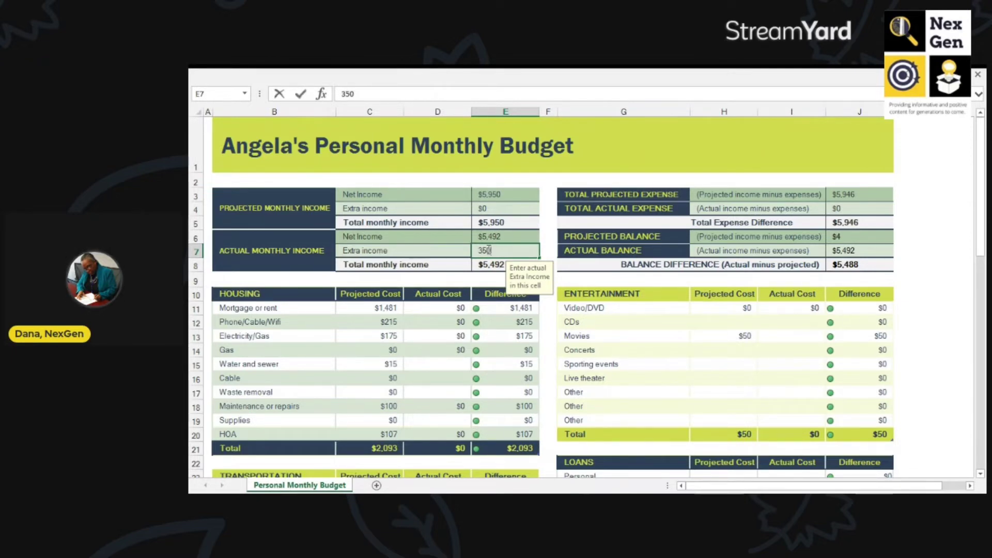
pyautogui.press('Return')
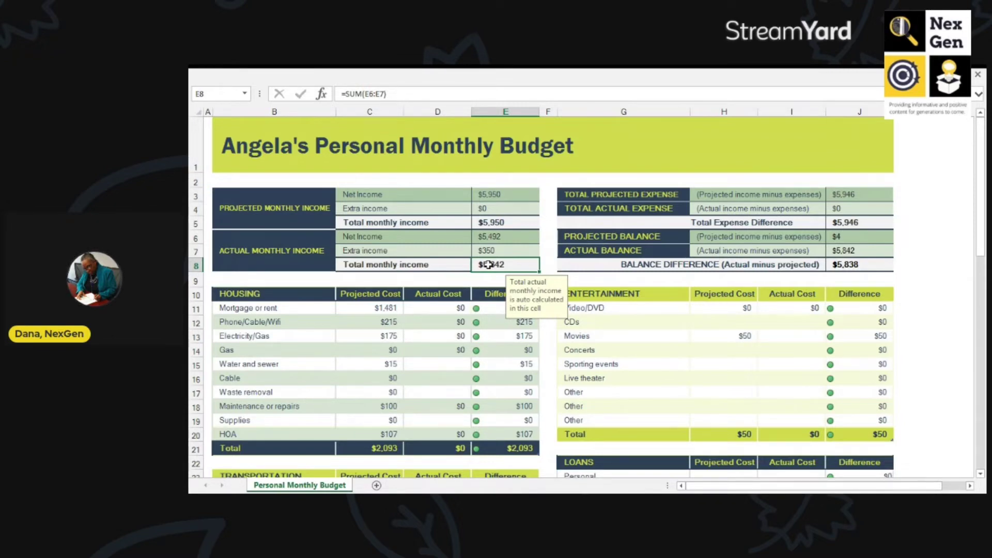
# Enter actual costs of 1481 mortgage, 175 phone/cable/wifi and 223 electricity/gas from D11 down.
pyautogui.click(434, 310)
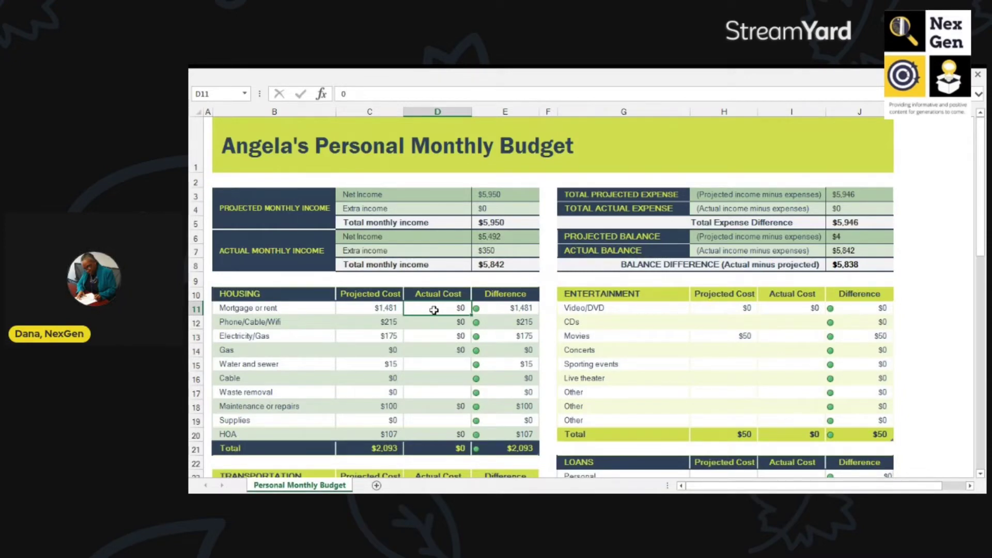
pyautogui.write('1481')
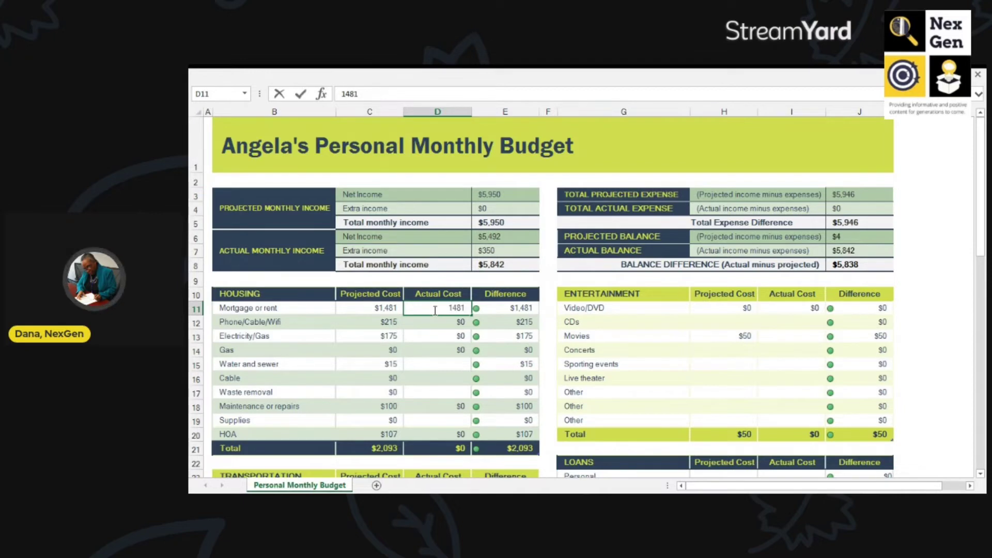
pyautogui.press('Return')
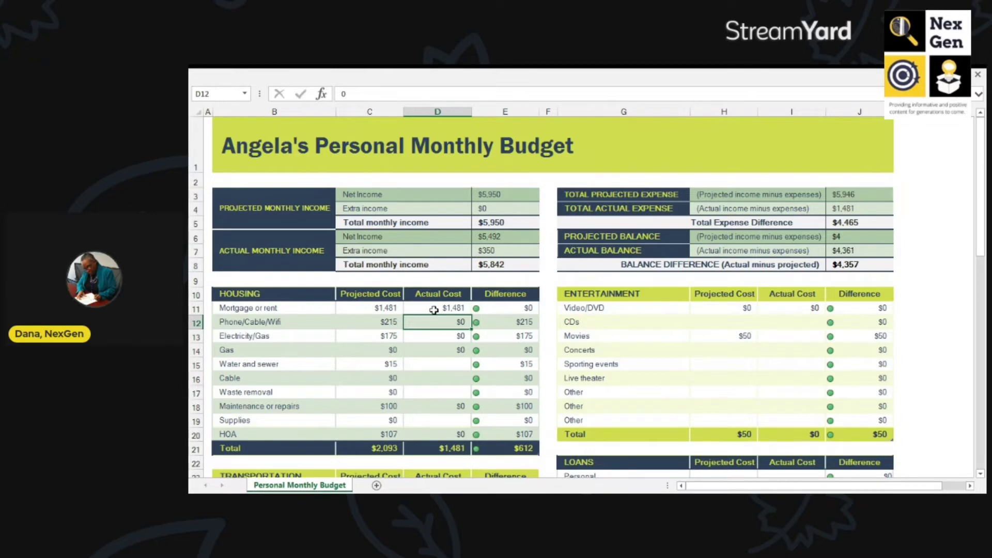
pyautogui.write('175')
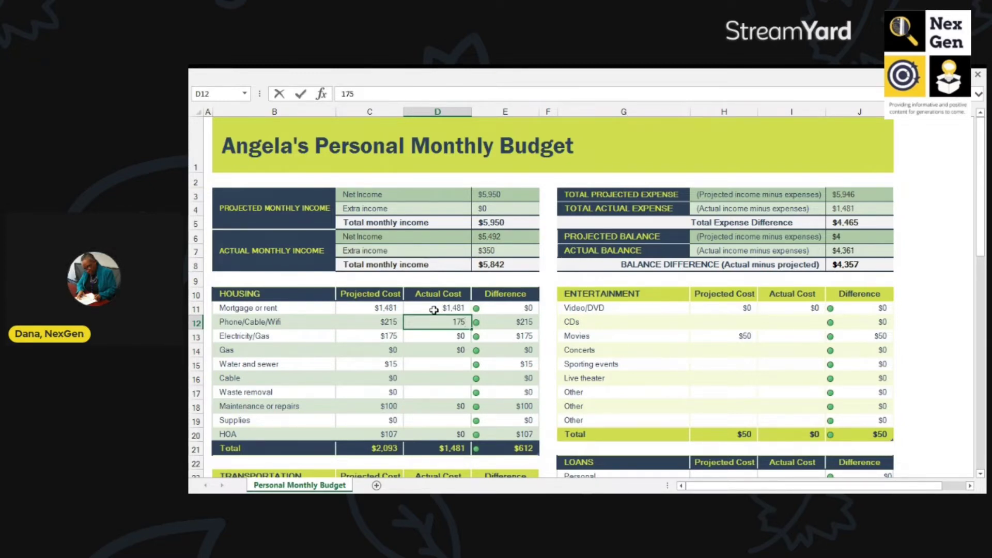
pyautogui.press('Return')
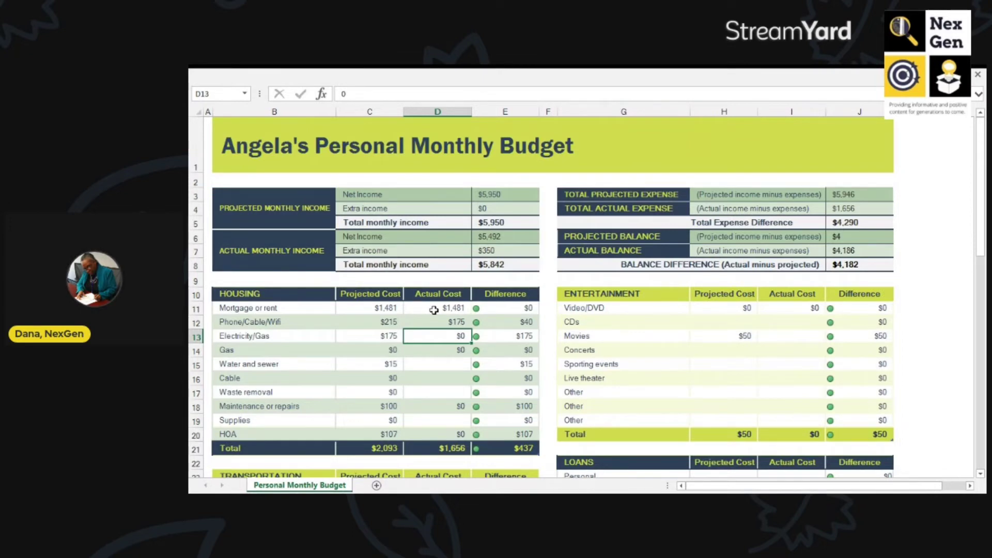
pyautogui.write('223')
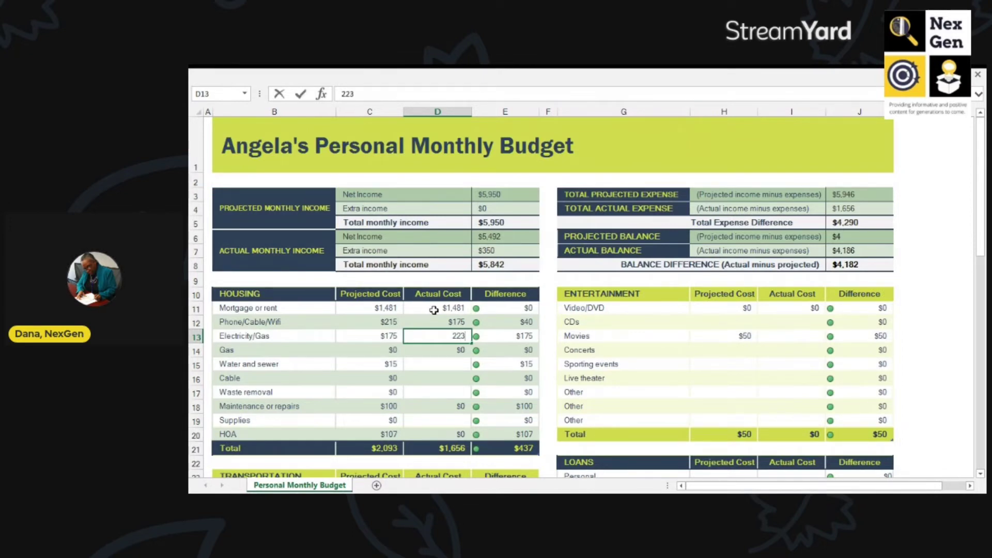
pyautogui.press('Return')
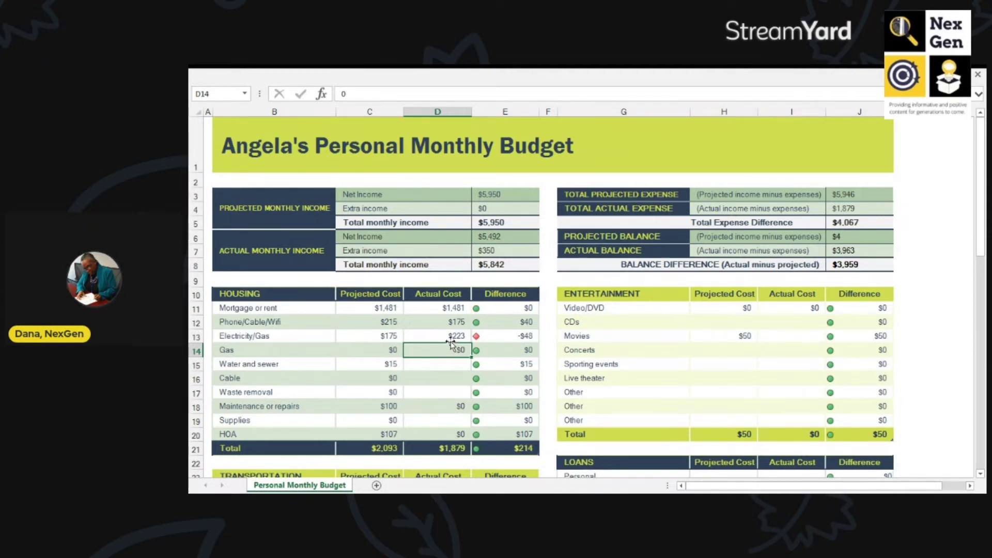
# Enter actual costs of 55 for maintenance or repairs and 107 for HOA.
pyautogui.press('Down')
pyautogui.press('Down')
pyautogui.press('Down')
pyautogui.press('Down')
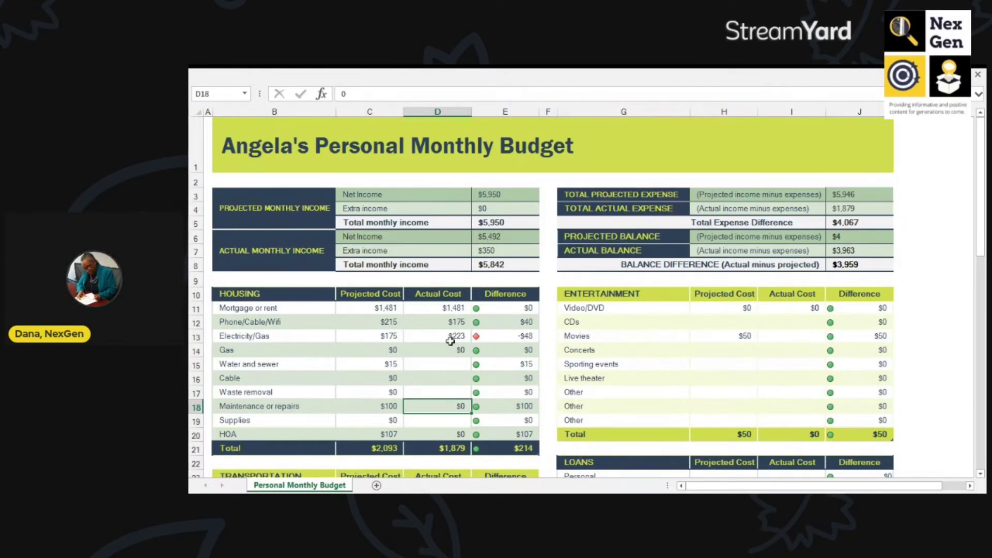
pyautogui.write('55')
pyautogui.press('Return')
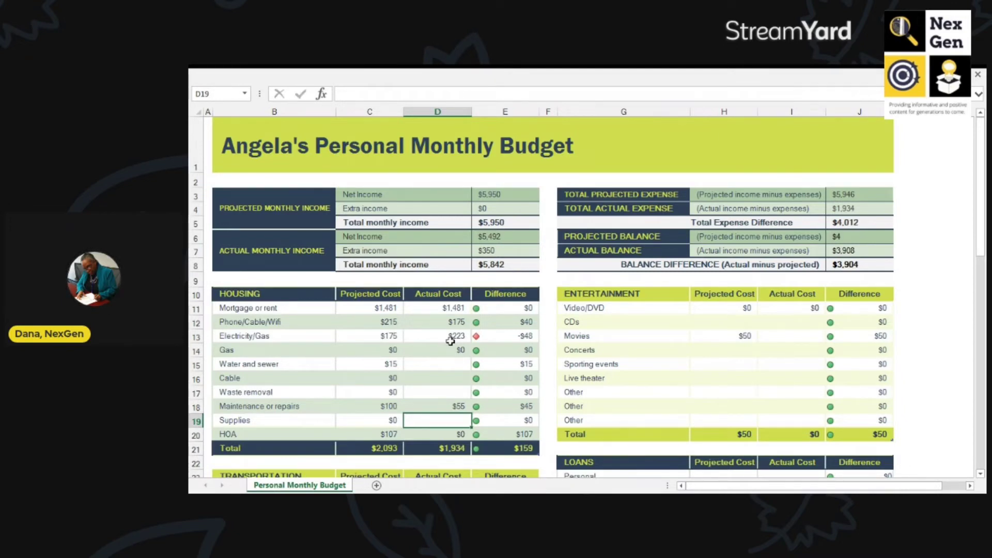
pyautogui.click(980, 474)
pyautogui.click(981, 474)
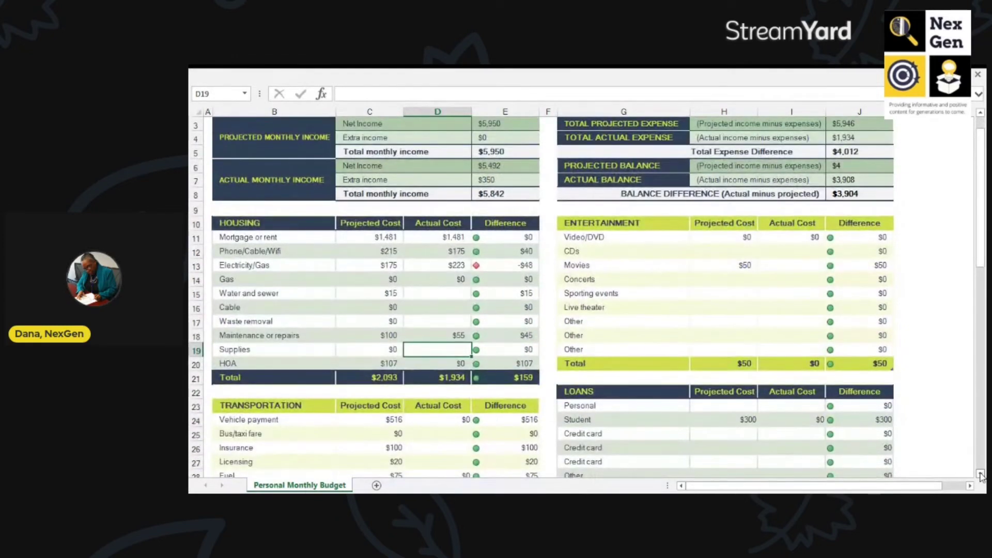
pyautogui.press('Return')
pyautogui.write('1')
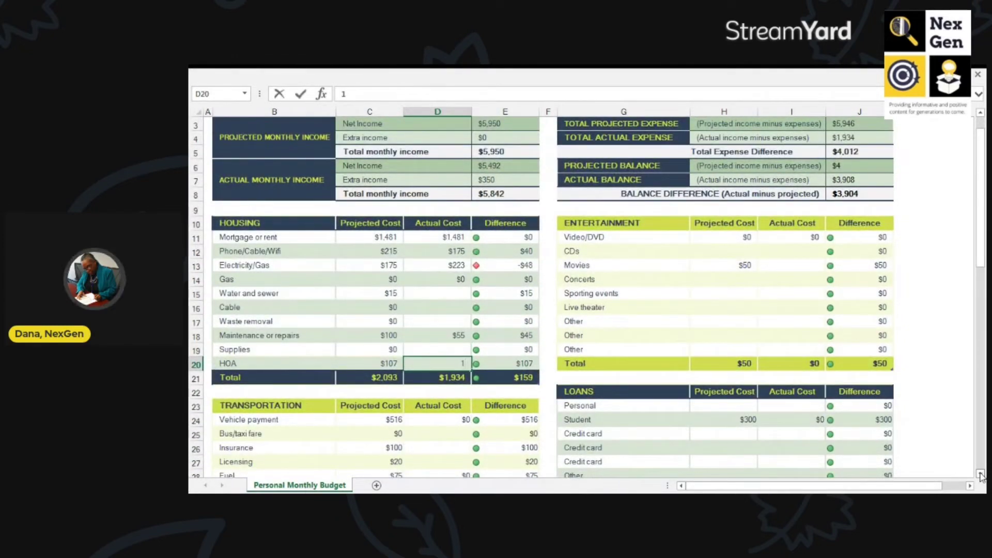
pyautogui.write('07')
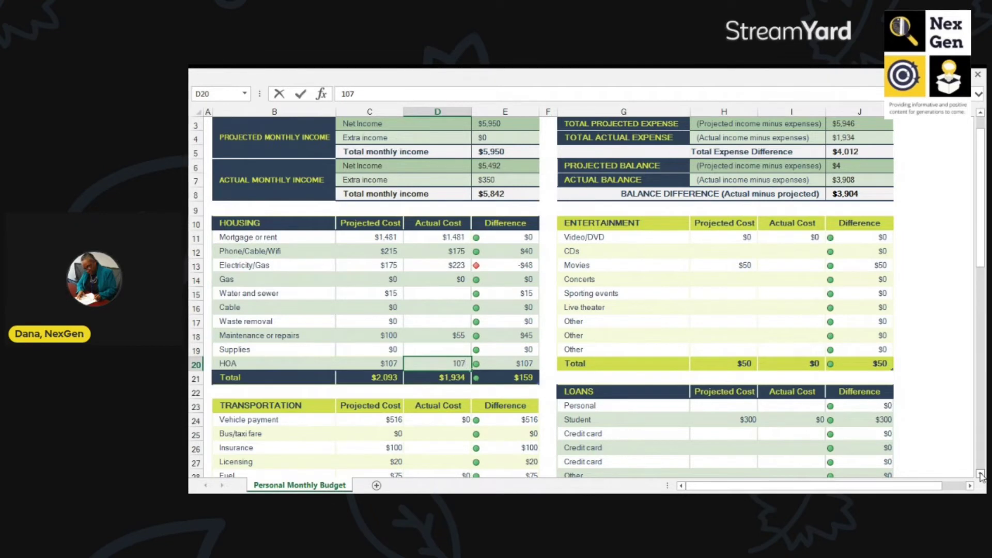
pyautogui.press('Return')
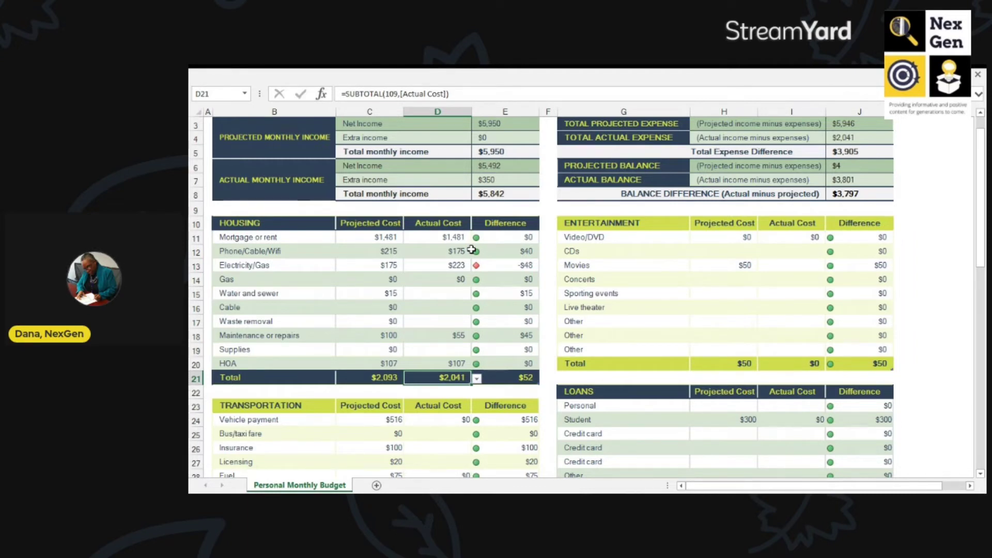
# Enter 516 as the actual vehicle payment cost in D24.
pyautogui.click(981, 473)
pyautogui.click(981, 474)
pyautogui.click(981, 474)
pyautogui.click(980, 474)
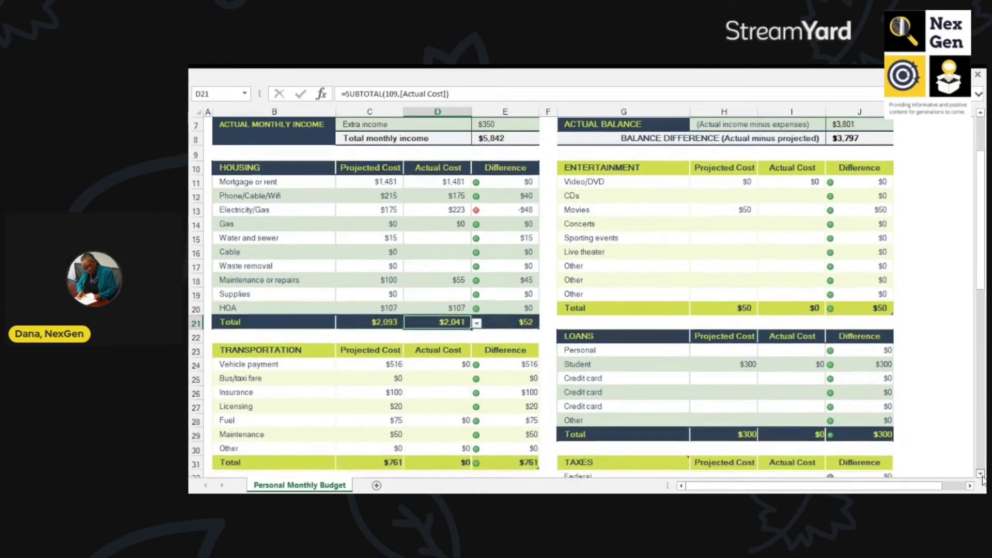
pyautogui.click(980, 474)
pyautogui.click(980, 474)
pyautogui.click(980, 474)
pyautogui.click(980, 473)
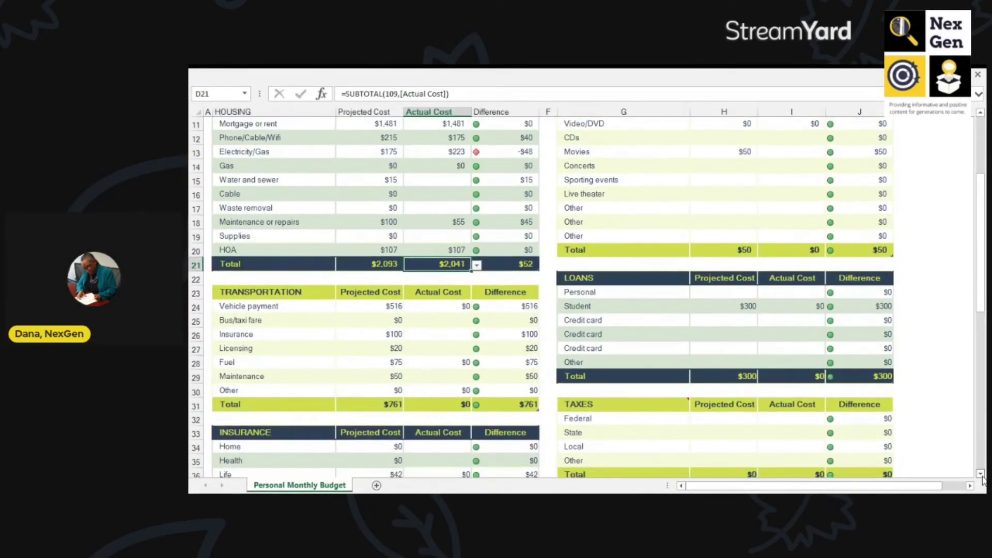
pyautogui.click(438, 305)
pyautogui.write('516')
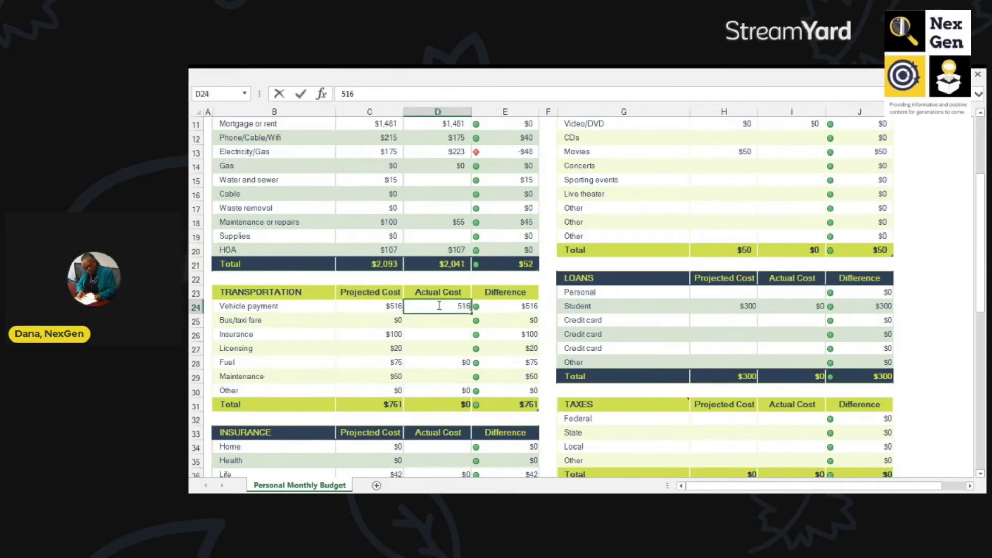
pyautogui.press('Return')
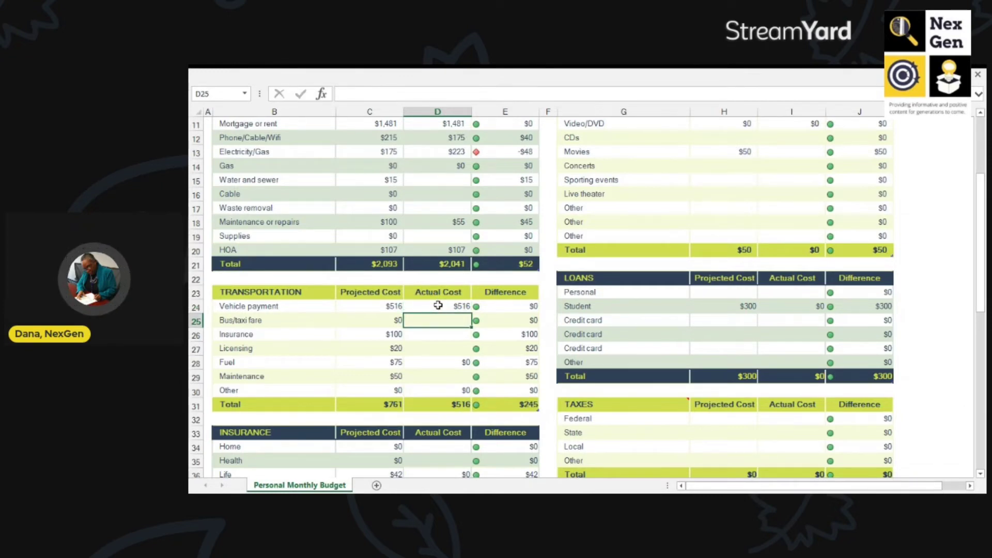
pyautogui.doubleClick(438, 305)
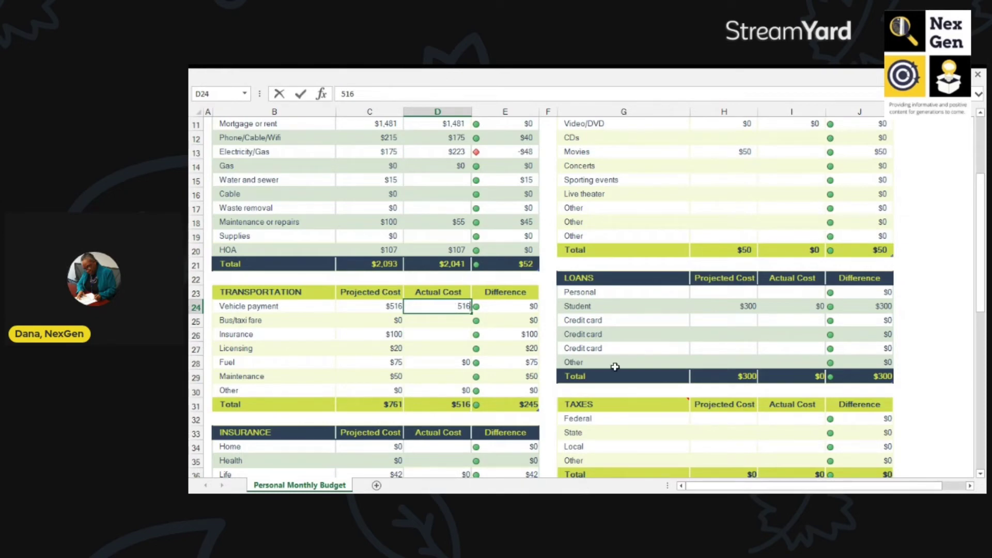
# Enter actual costs of 33 for fuel and 25 for other transportation, then check the total.
pyautogui.click(435, 362)
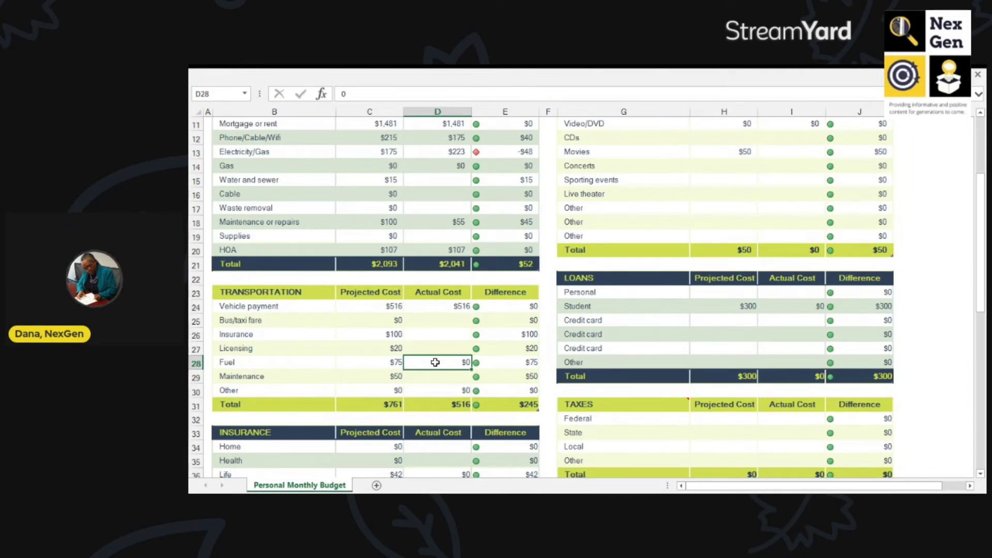
pyautogui.write('33')
pyautogui.press('Return')
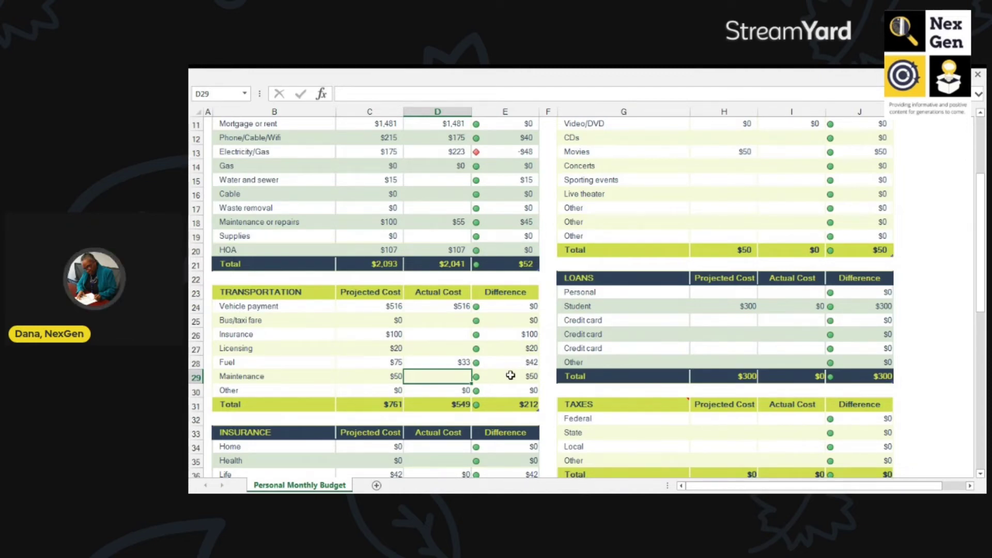
pyautogui.click(456, 390)
pyautogui.write('25')
pyautogui.press('Return')
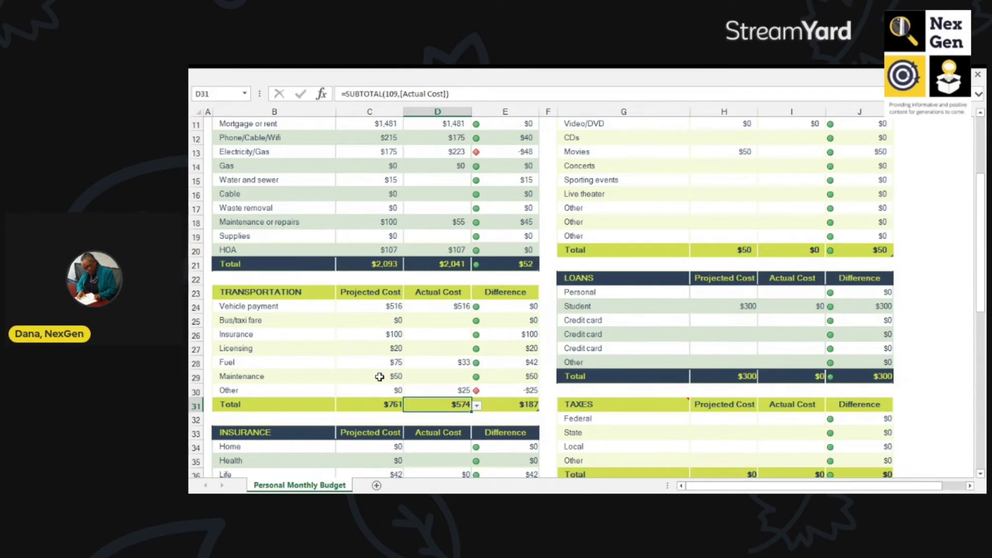
pyautogui.click(510, 408)
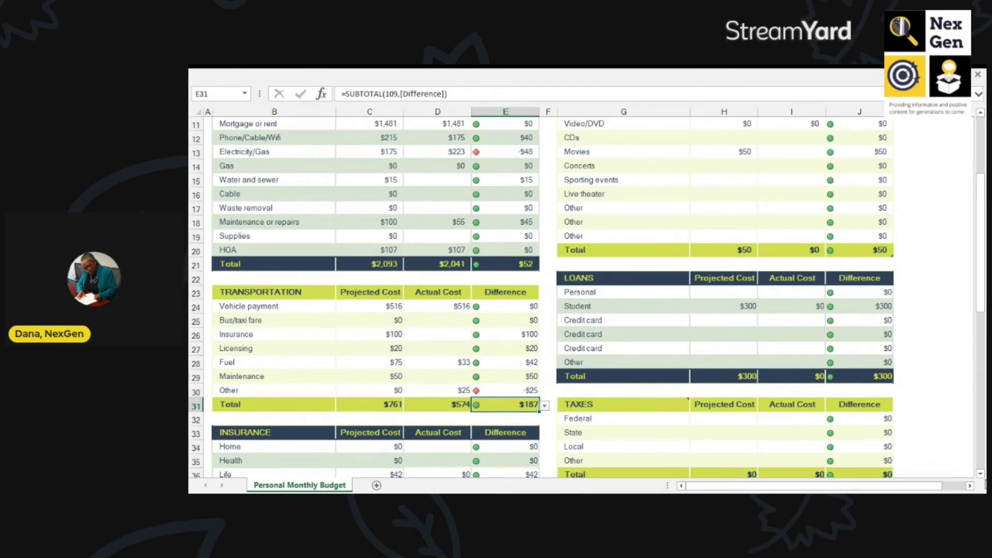
# Enter 507 as the actual Life insurance cost in D36.
pyautogui.click(980, 474)
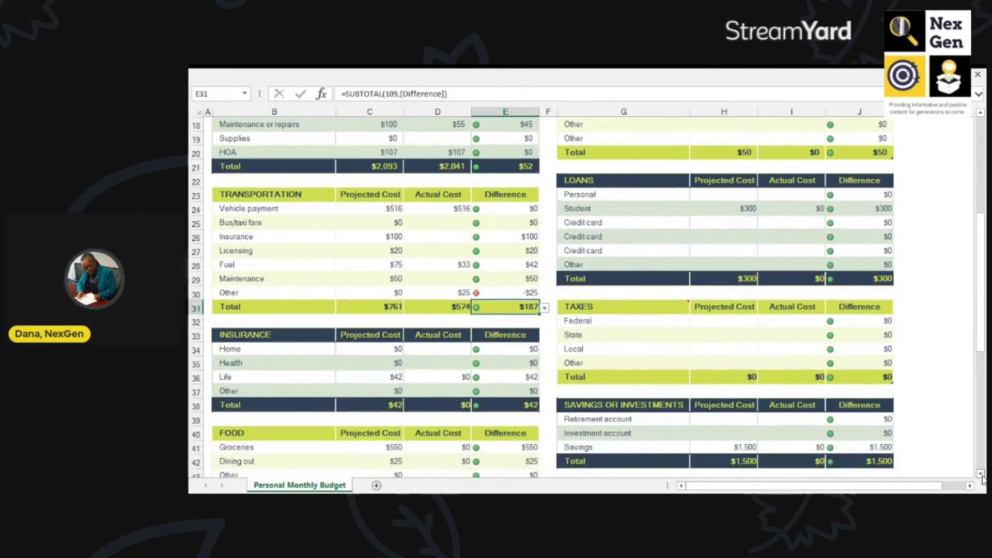
pyautogui.click(980, 473)
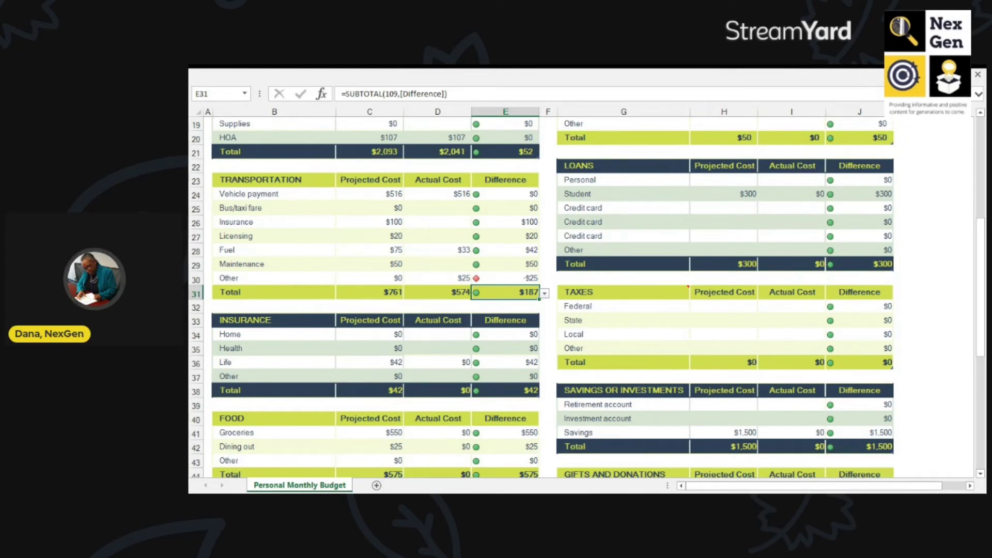
pyautogui.click(443, 364)
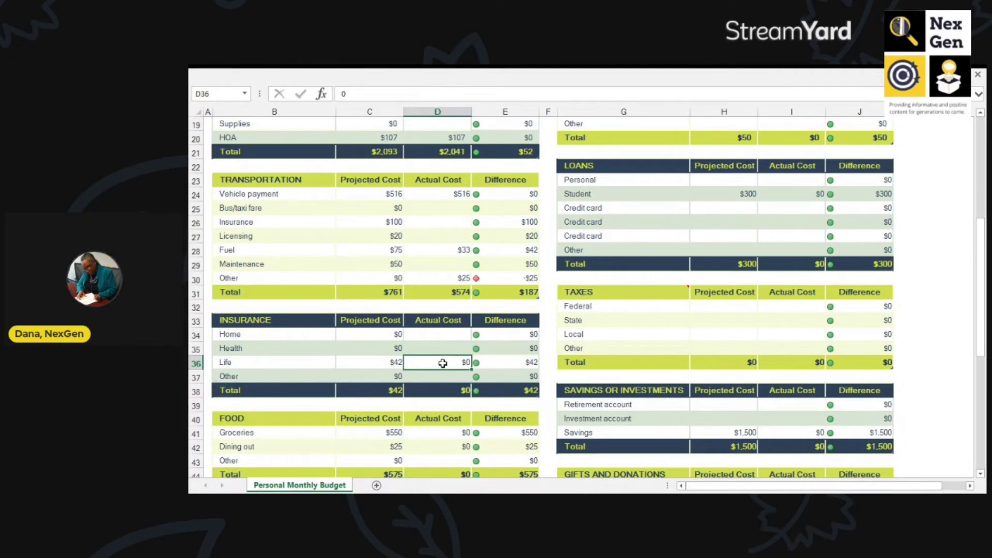
pyautogui.write('507')
pyautogui.press('Return')
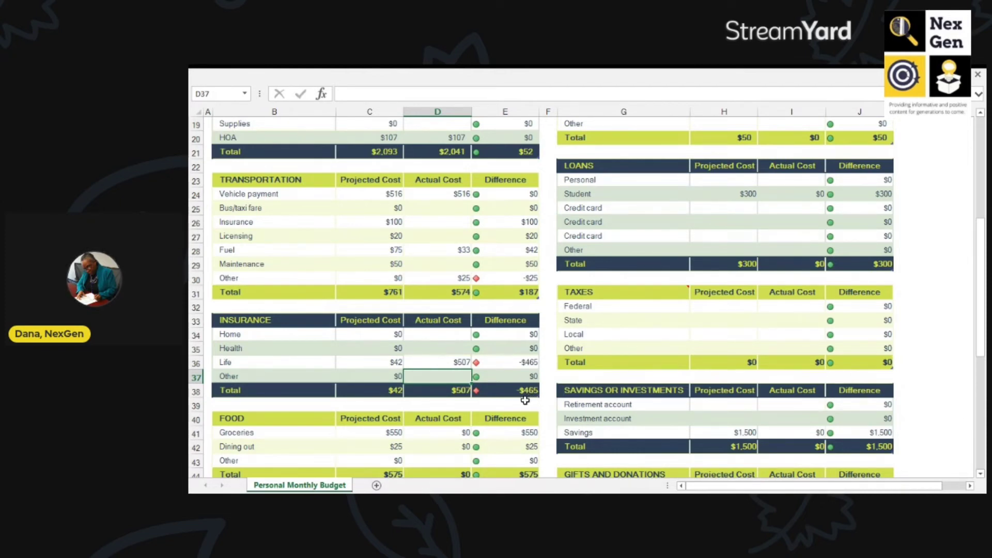
# Enter 675 as the actual Groceries cost in D41.
pyautogui.click(980, 474)
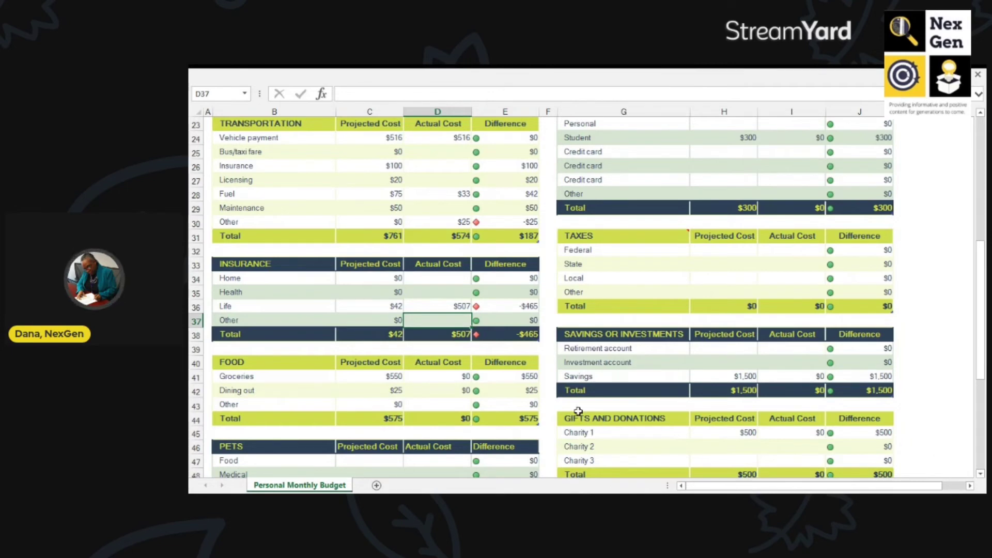
pyautogui.click(448, 379)
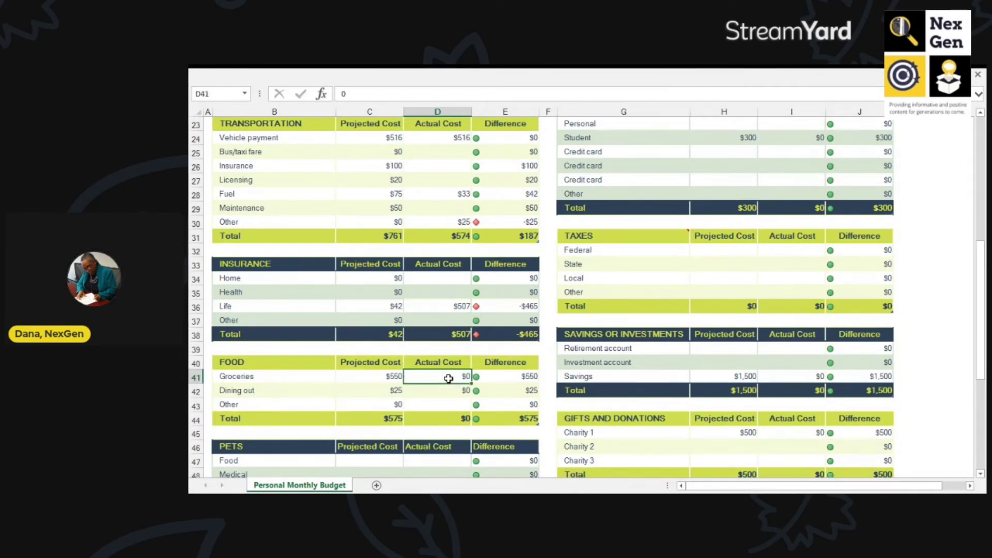
pyautogui.write('675')
pyautogui.press('Return')
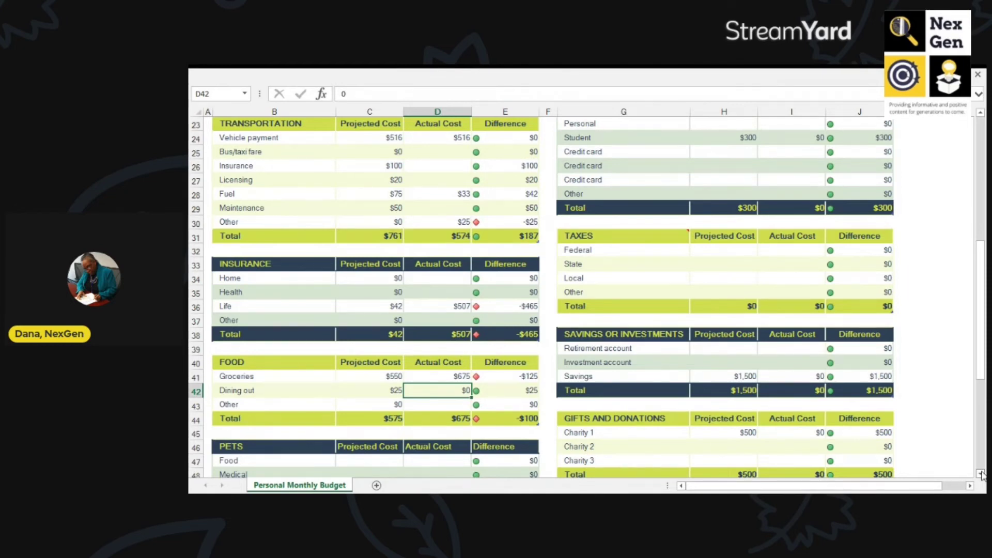
# Enter 65 as the actual Hair/nails cost in D56 under Personal Care.
pyautogui.click(979, 474)
pyautogui.scroll(-4, 979, 473)
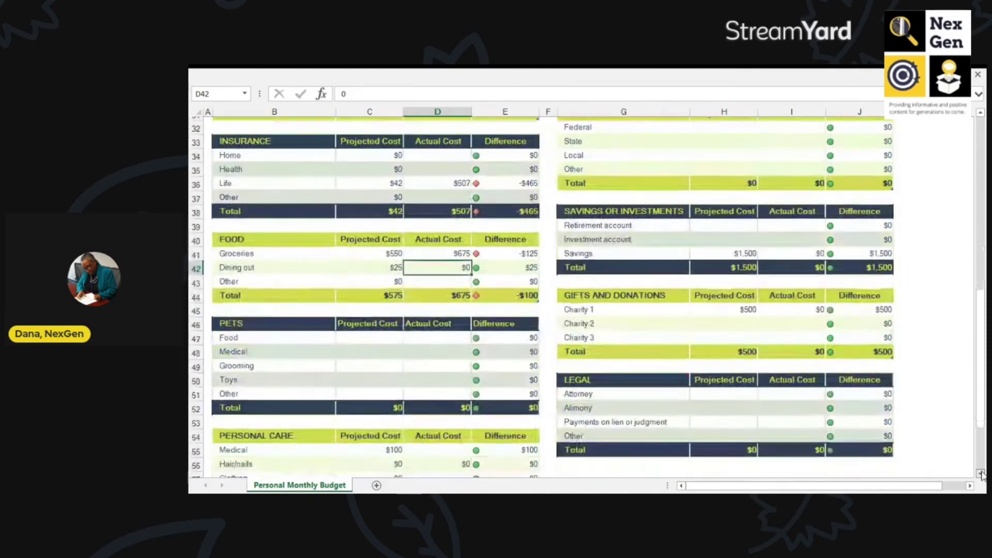
pyautogui.scroll(-2, 980, 473)
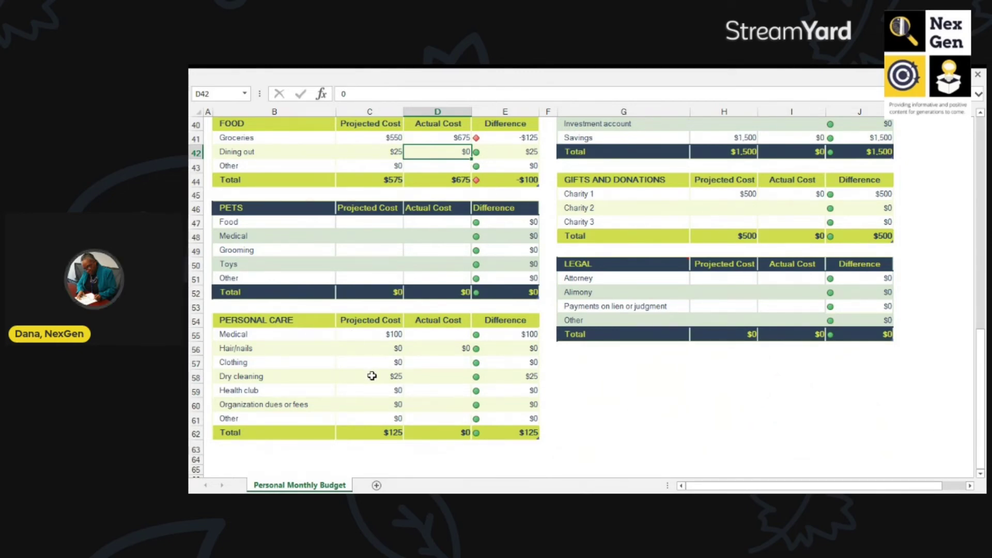
pyautogui.click(444, 351)
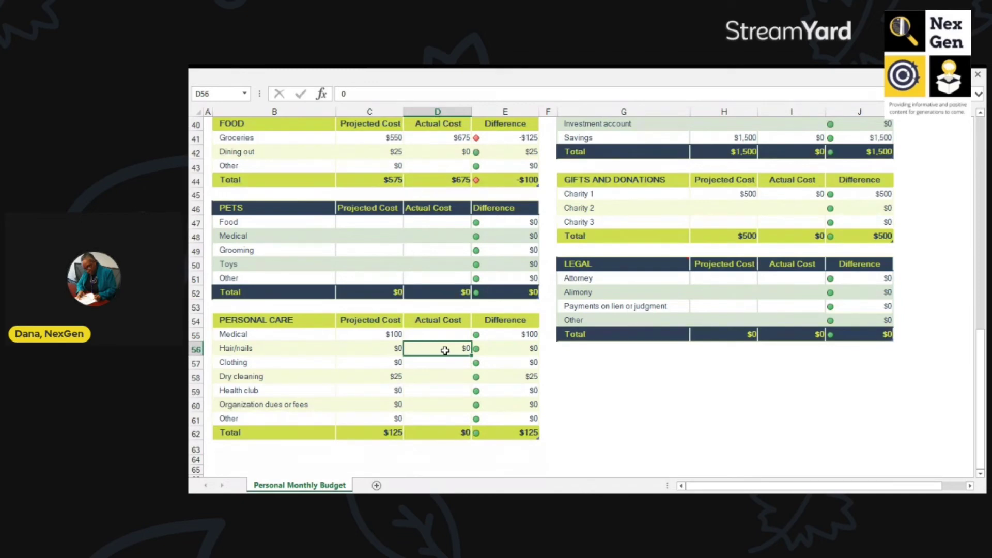
pyautogui.write('65')
pyautogui.press('Return')
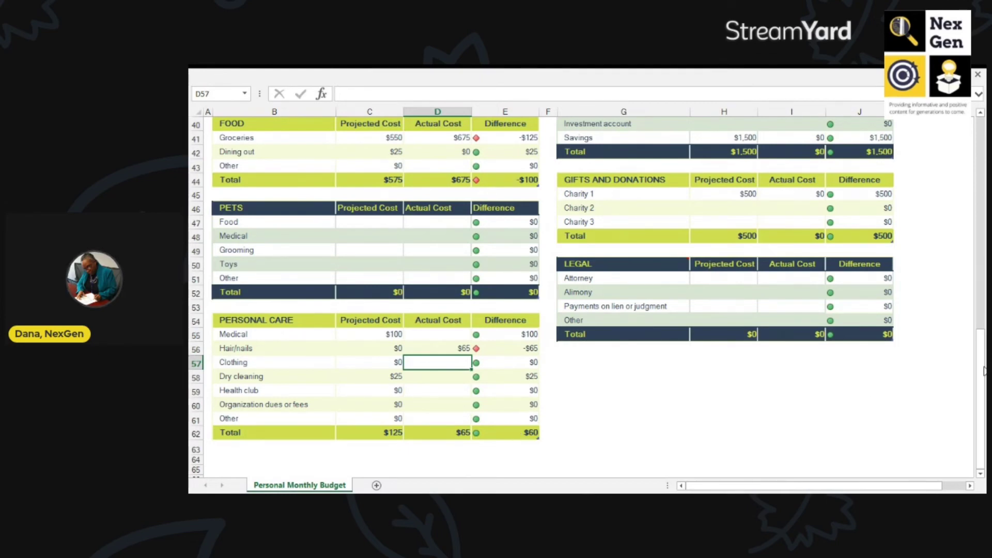
# Enter 300 as the actual Student loan payment.
pyautogui.moveTo(983, 372); pyautogui.dragTo(984, 183)
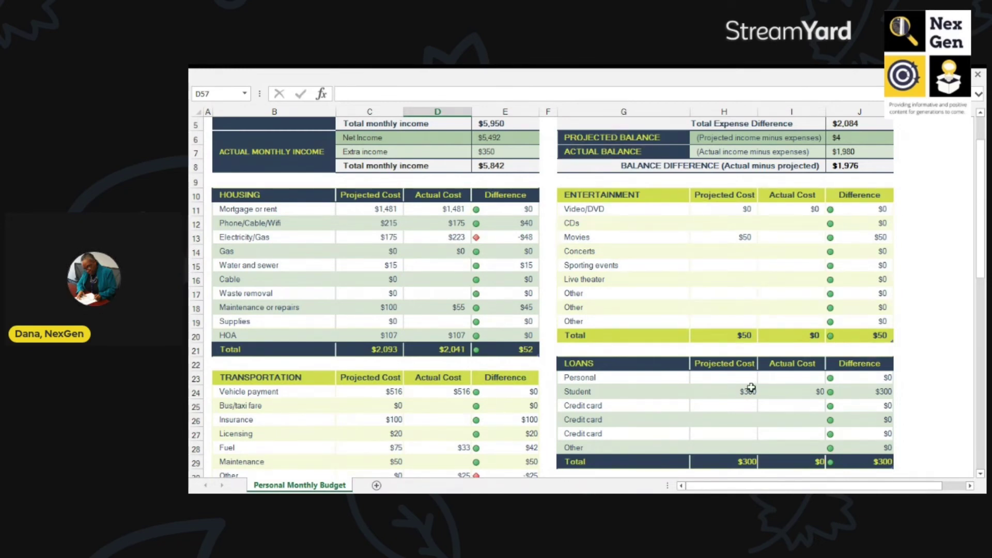
pyautogui.click(788, 396)
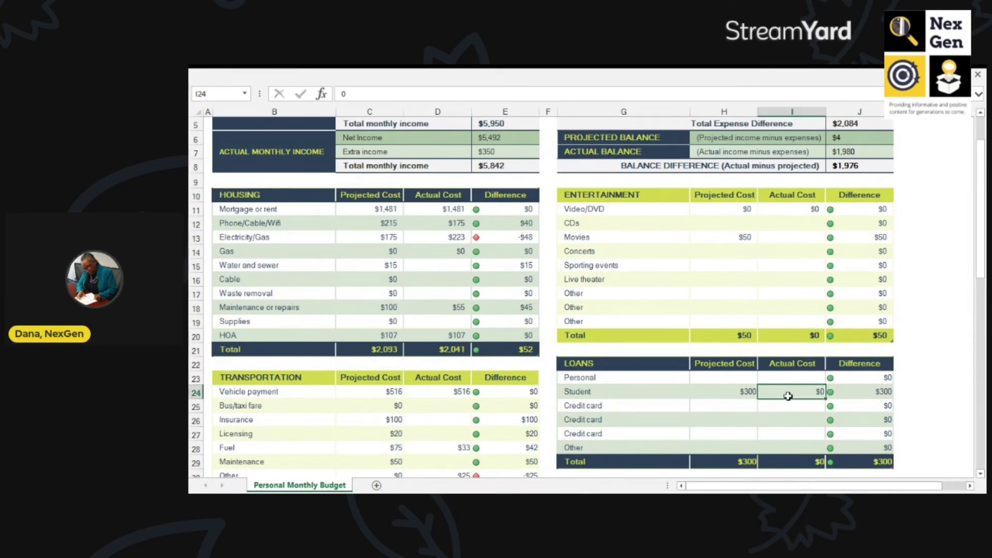
pyautogui.write('300')
pyautogui.press('Return')
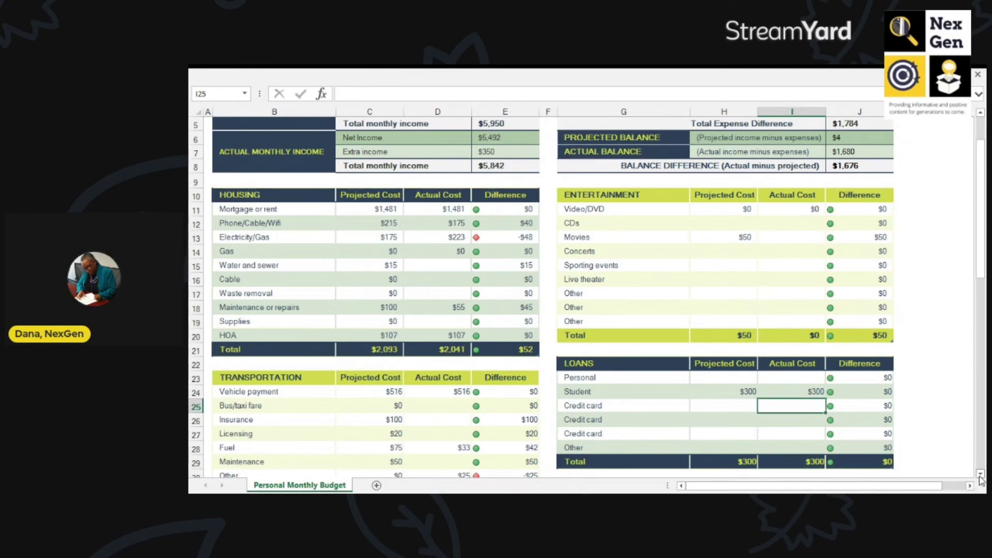
# Enter 25 as the actual Charity 1 donation in I45.
pyautogui.scroll(-3, 980, 479)
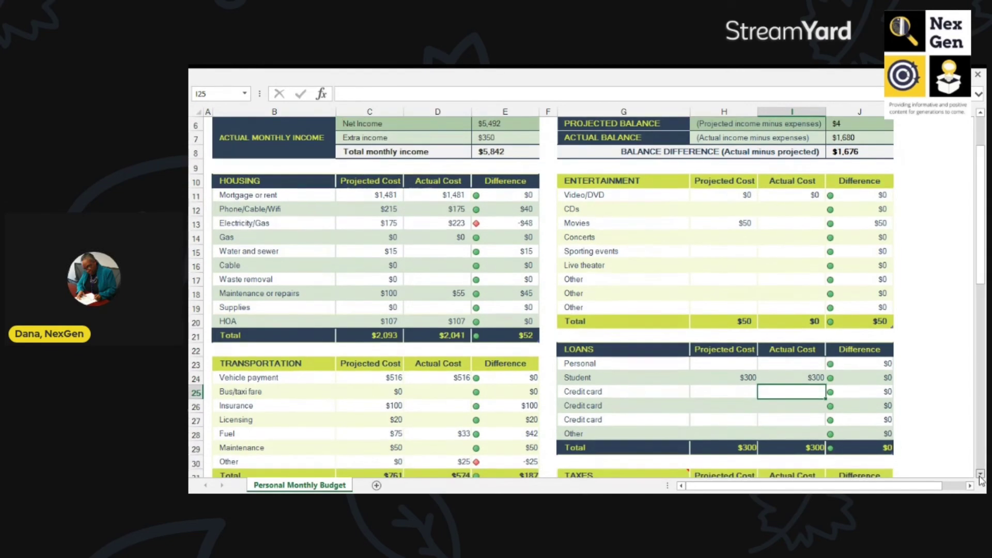
pyautogui.scroll(-3, 980, 479)
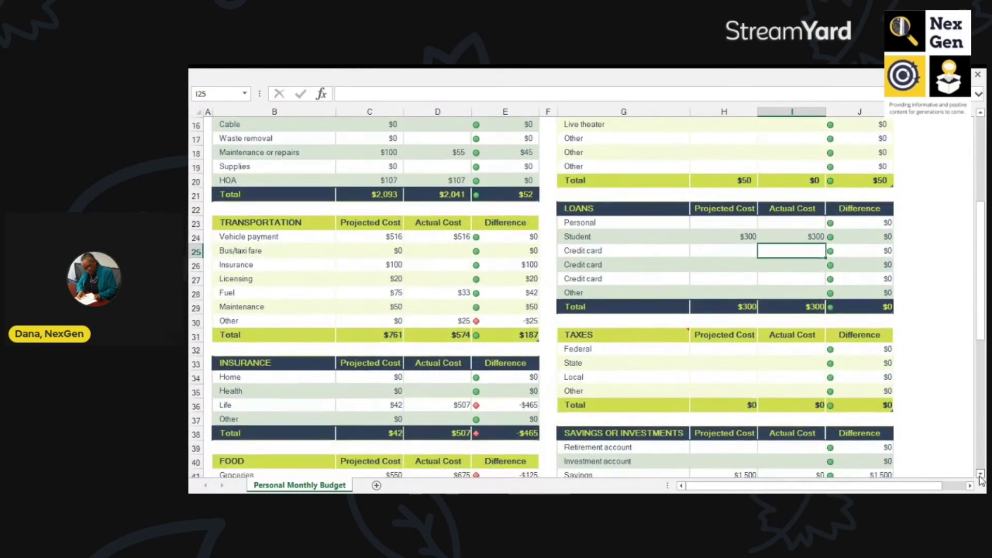
pyautogui.scroll(-1, 981, 479)
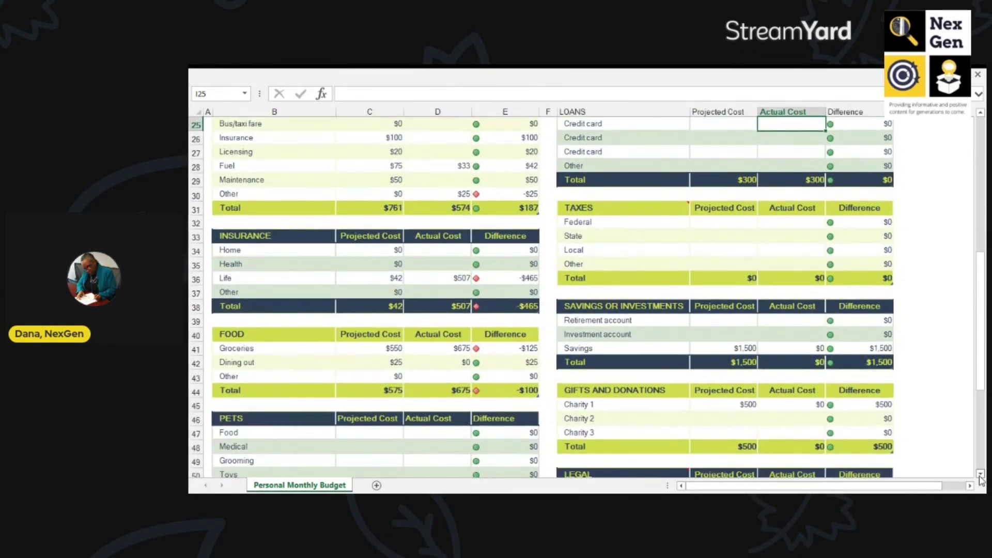
pyautogui.click(803, 406)
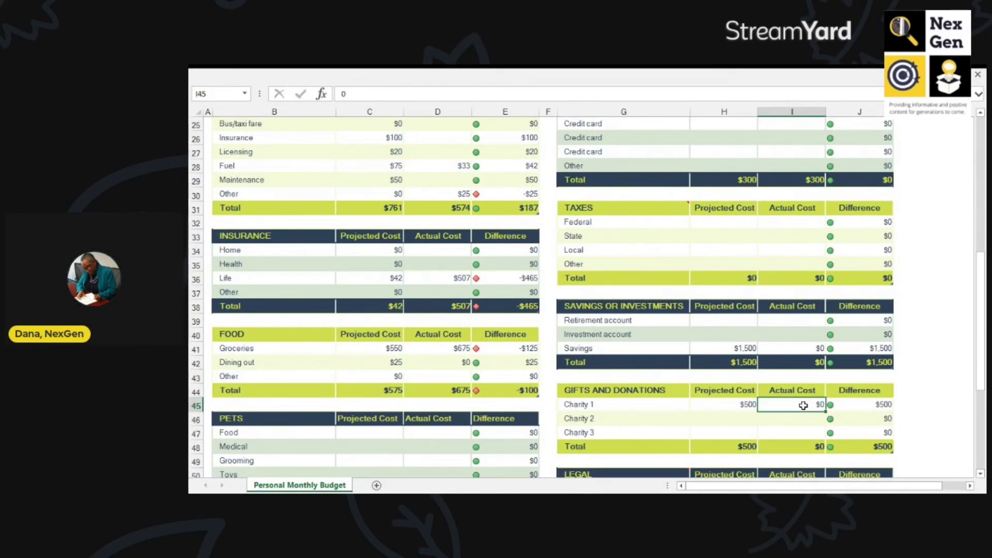
pyautogui.write('25')
pyautogui.press('Return')
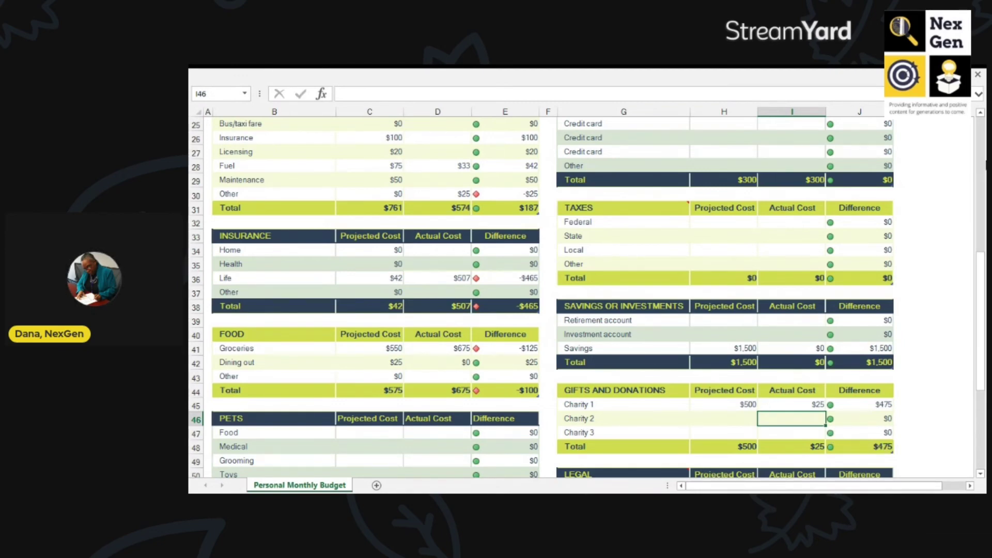
# Check the balance difference, then enter 1651 as the actual Savings amount in I41.
pyautogui.click(980, 113)
pyautogui.moveTo(980, 113); pyautogui.dragTo(979, 113)
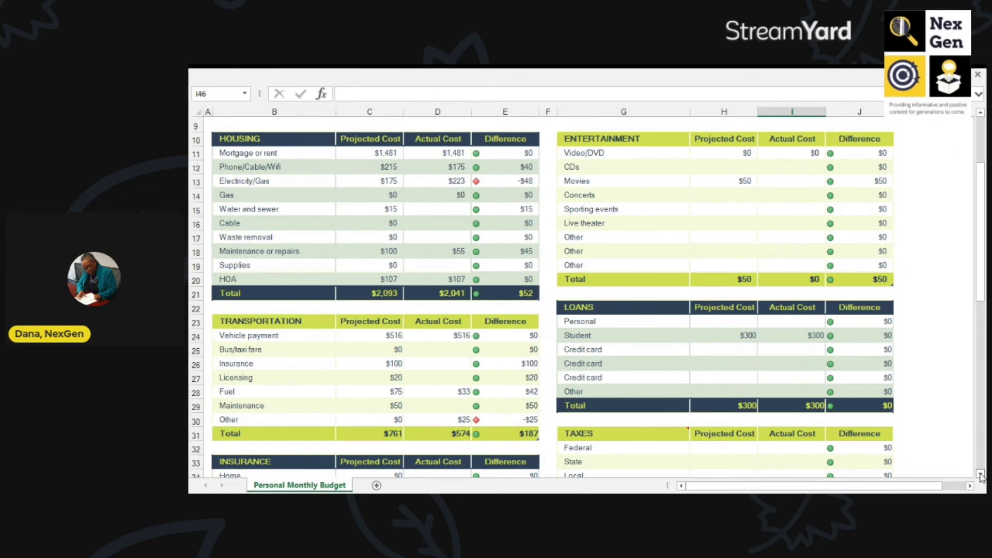
pyautogui.moveTo(980, 475); pyautogui.dragTo(980, 474)
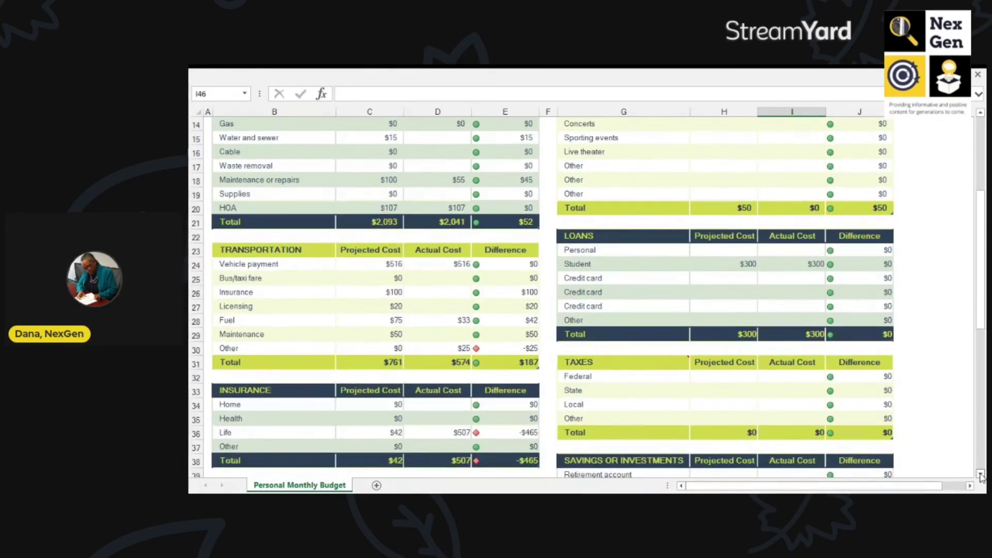
pyautogui.click(980, 113)
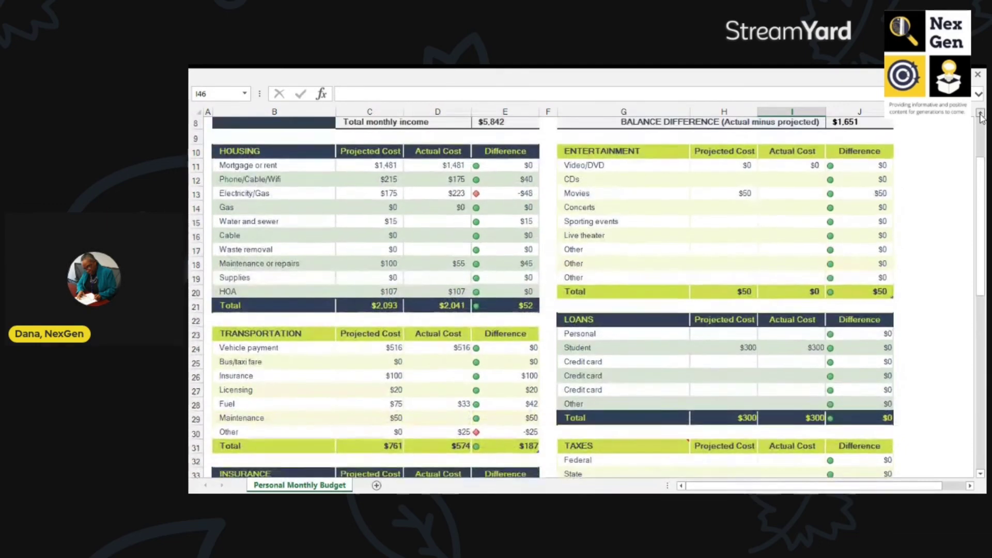
pyautogui.click(980, 113)
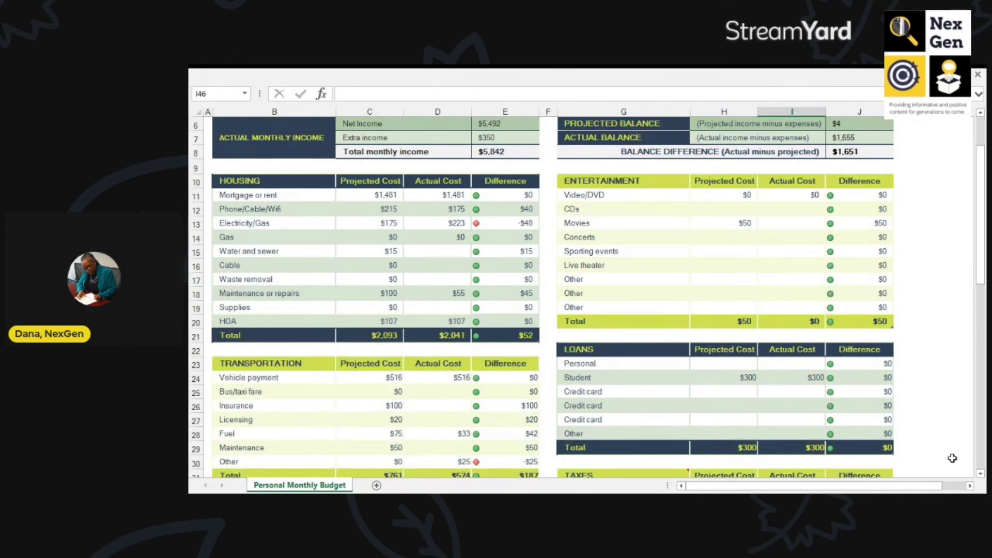
pyautogui.scroll(-2, 982, 480)
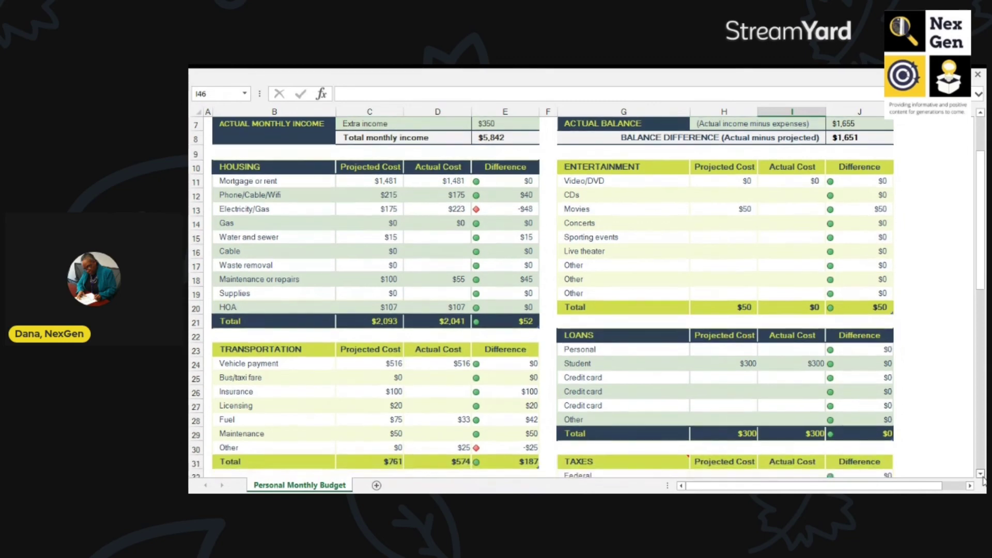
pyautogui.scroll(-3, 982, 480)
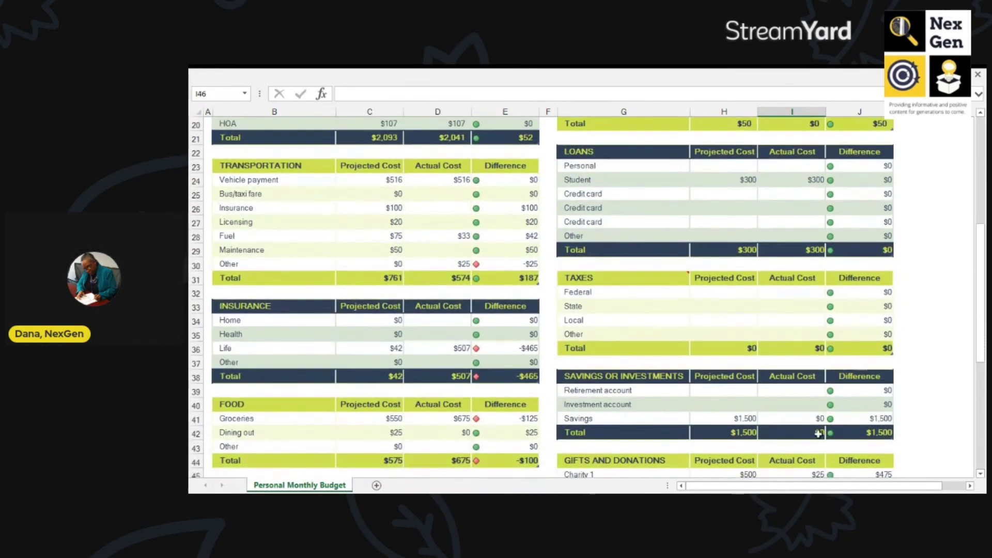
pyautogui.click(799, 419)
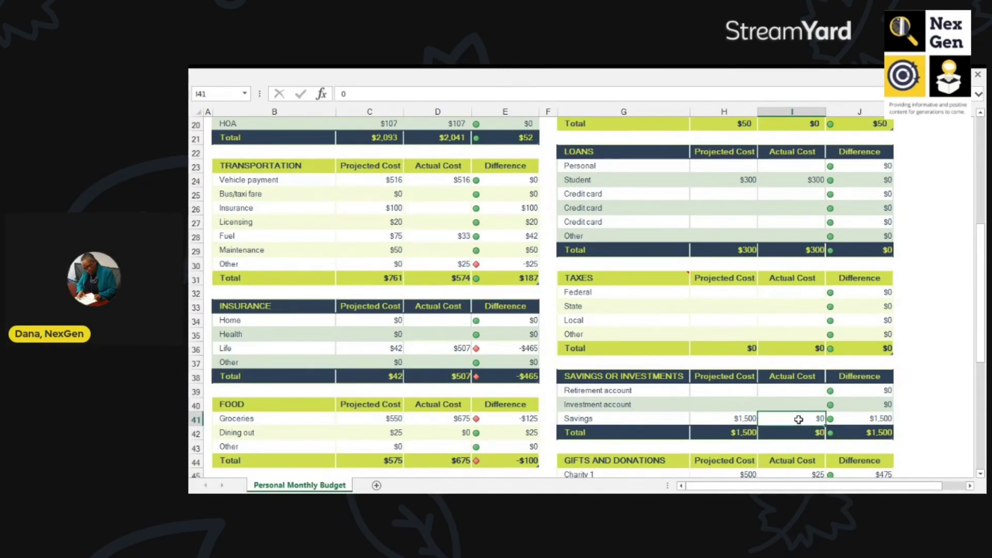
pyautogui.write('1651')
pyautogui.press('Return')
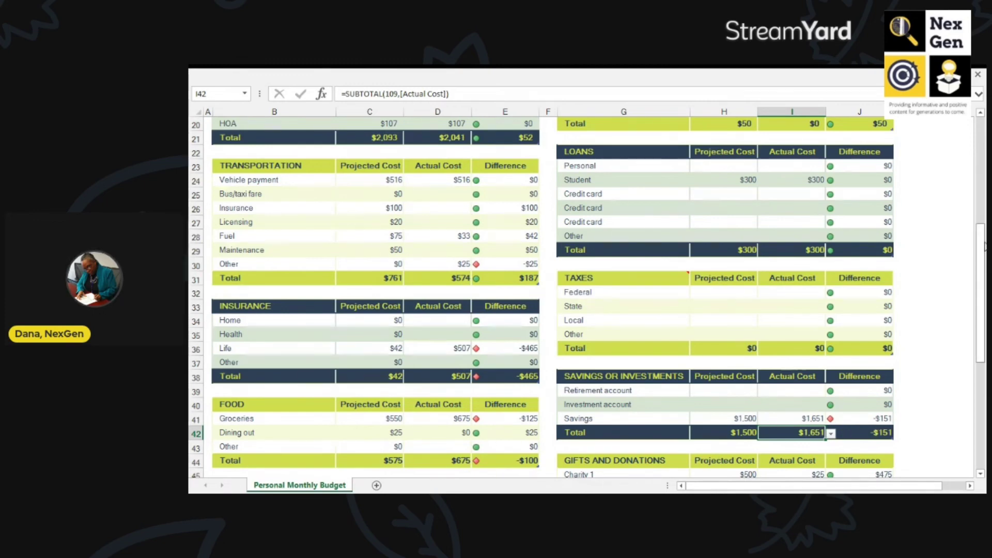
pyautogui.click(979, 159)
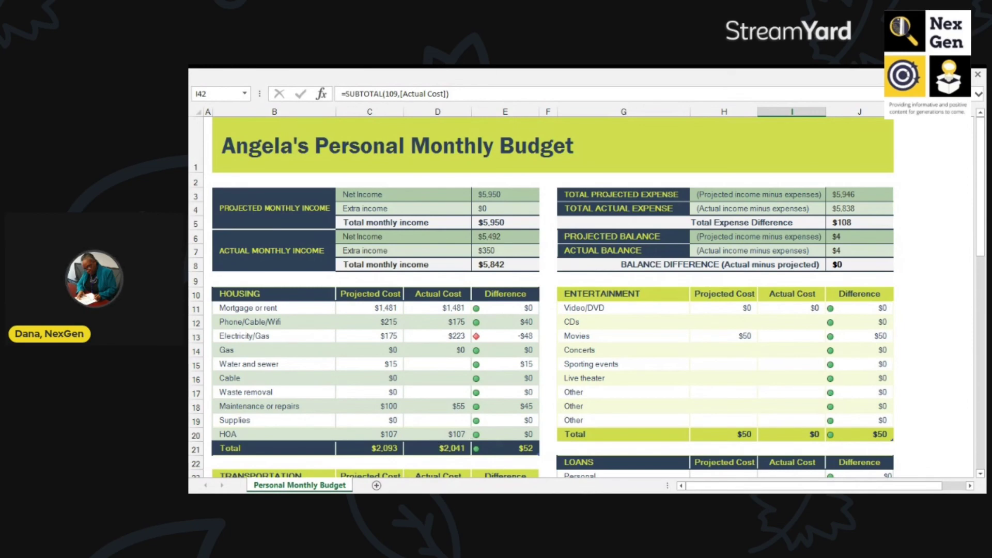
pyautogui.click(977, 474)
pyautogui.click(978, 474)
pyautogui.click(978, 474)
pyautogui.click(978, 474)
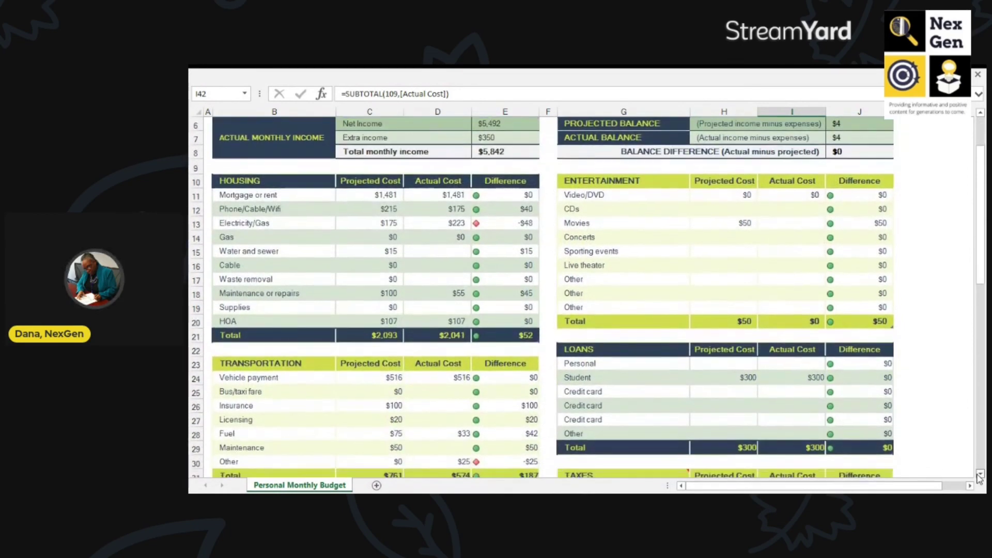
pyautogui.click(977, 473)
pyautogui.click(977, 473)
pyautogui.click(978, 473)
pyautogui.click(978, 474)
pyautogui.click(977, 473)
pyautogui.click(978, 473)
pyautogui.click(978, 474)
pyautogui.click(978, 473)
pyautogui.click(977, 473)
pyautogui.click(978, 473)
pyautogui.click(977, 474)
pyautogui.click(978, 474)
pyautogui.click(978, 474)
pyautogui.click(977, 473)
pyautogui.click(978, 474)
pyautogui.click(977, 474)
pyautogui.click(977, 474)
pyautogui.click(978, 473)
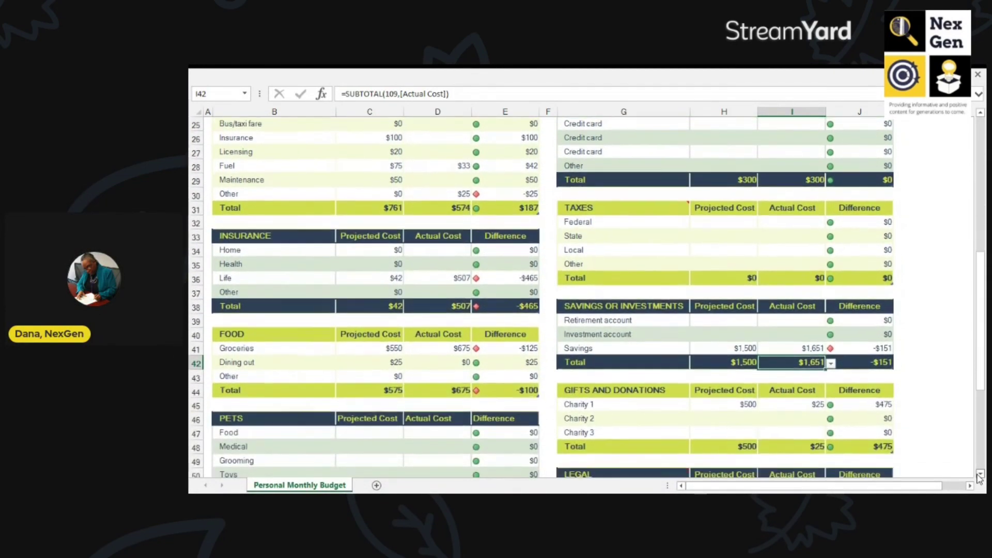
pyautogui.click(978, 474)
pyautogui.click(979, 474)
pyautogui.click(978, 474)
pyautogui.click(978, 475)
pyautogui.click(979, 474)
pyautogui.click(979, 474)
pyautogui.click(979, 473)
pyautogui.click(979, 473)
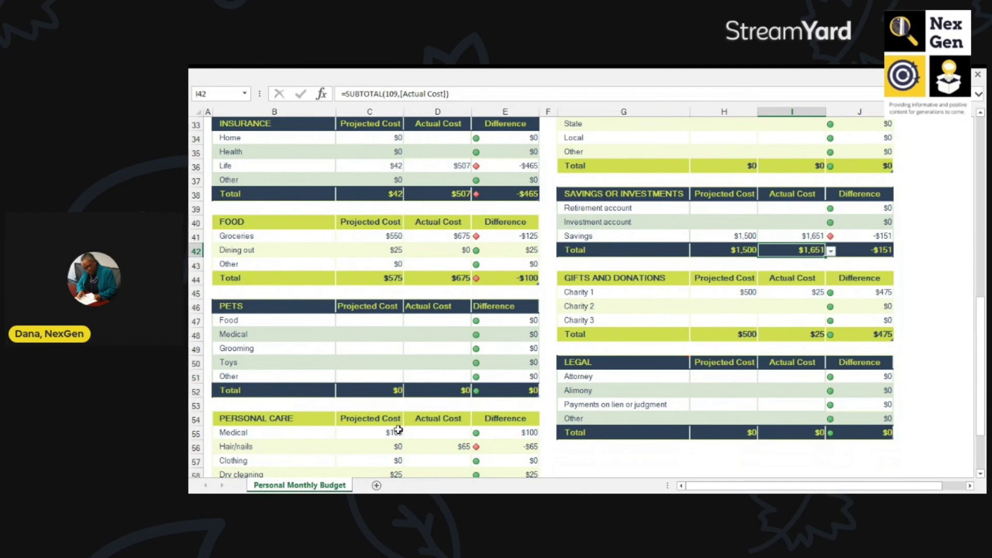
pyautogui.click(979, 473)
pyautogui.click(979, 473)
pyautogui.click(979, 474)
pyautogui.click(979, 474)
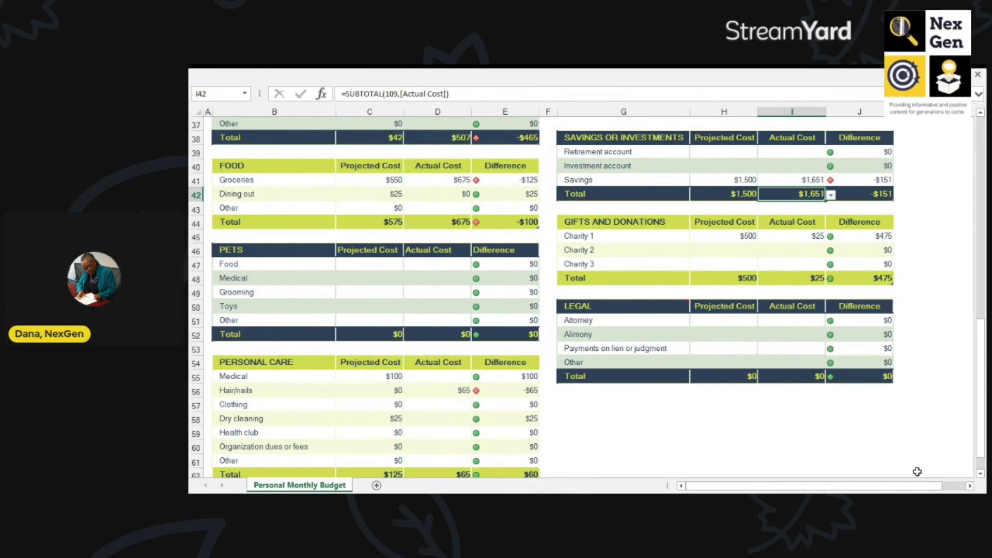
pyautogui.scroll(-1, 981, 481)
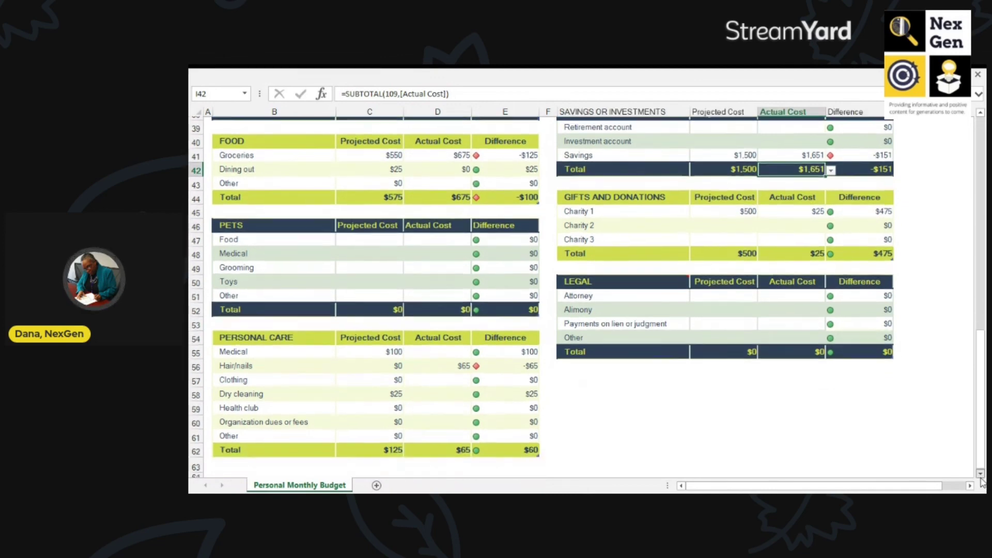
pyautogui.scroll(-1, 981, 482)
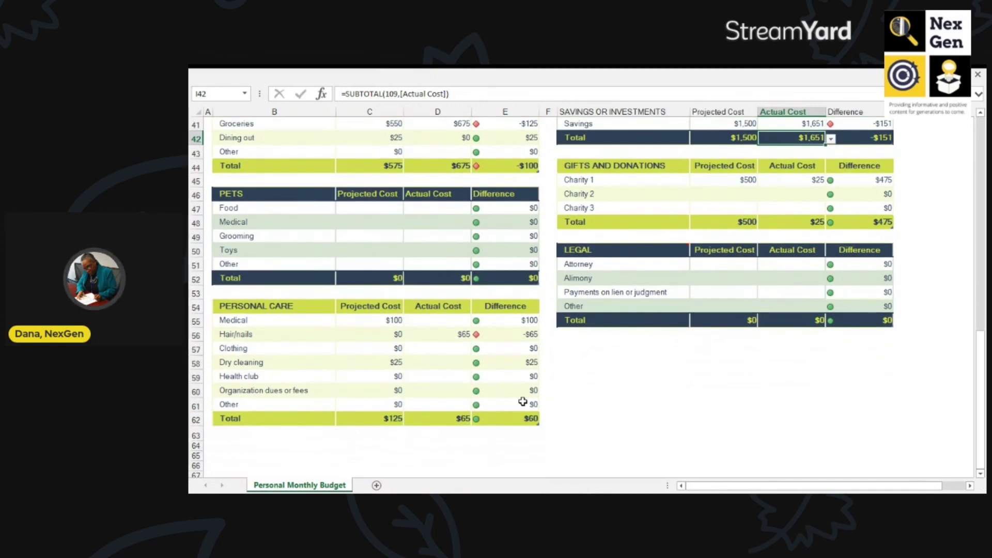